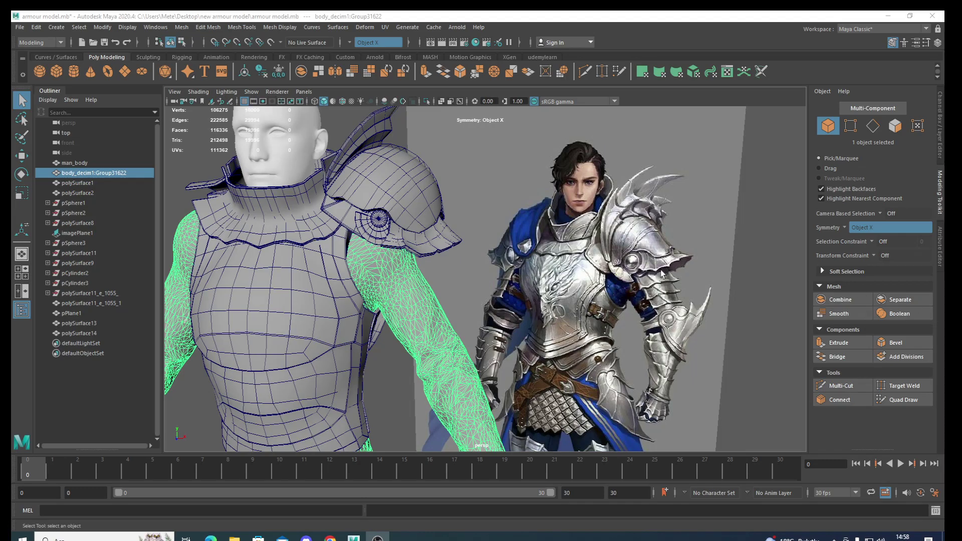
- Orbit the armour model and isolate the arm mesh body_decim1 on its own with Ctrl+1
{"action": "mouse_move", "coordinate": [661, 273]}
{"action": "left_mouse_down", "text": "alt"}
{"action": "mouse_move", "coordinate": [510, 307]}
{"action": "mouse_move", "coordinate": [603, 308]}
{"action": "mouse_move", "coordinate": [503, 307]}
{"action": "mouse_move", "coordinate": [602, 311]}
{"action": "mouse_move", "coordinate": [472, 336]}
{"action": "mouse_move", "coordinate": [497, 346]}
{"action": "left_mouse_up", "text": "alt"}
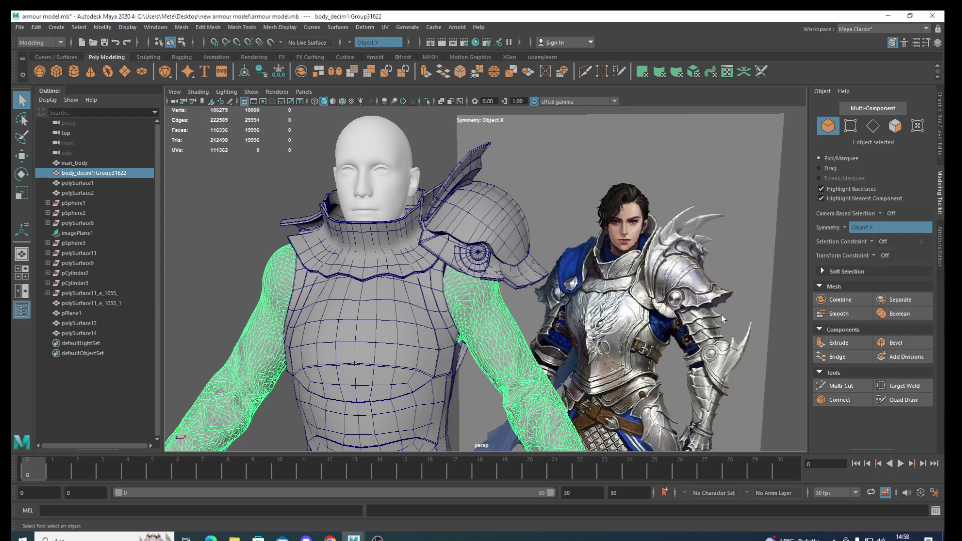
{"action": "left_click_drag", "start_coordinate": [665, 330], "coordinate": [503, 350], "text": "alt"}
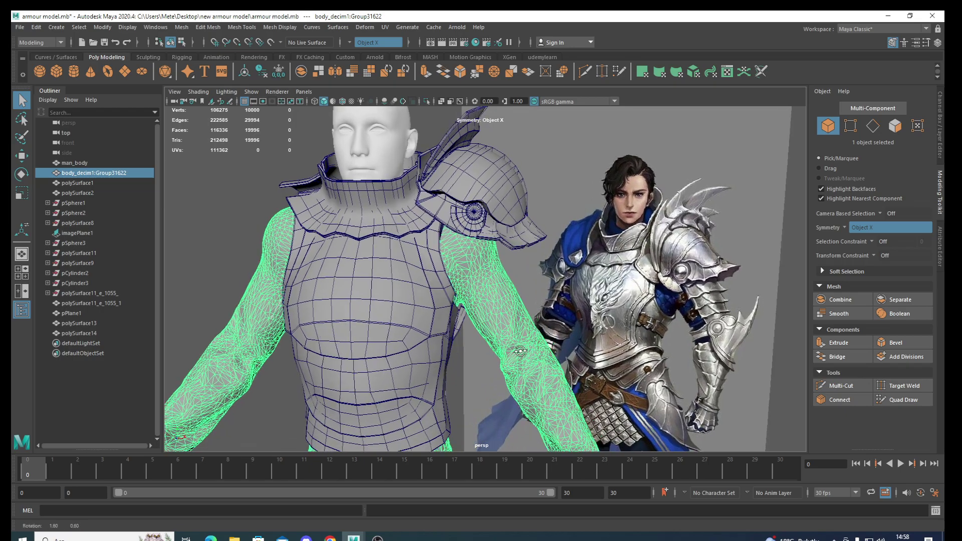
{"action": "scroll", "coordinate": [518, 354], "scroll_direction": "up", "scroll_amount": 2}
{"action": "scroll", "coordinate": [491, 358], "scroll_direction": "up", "scroll_amount": 2}
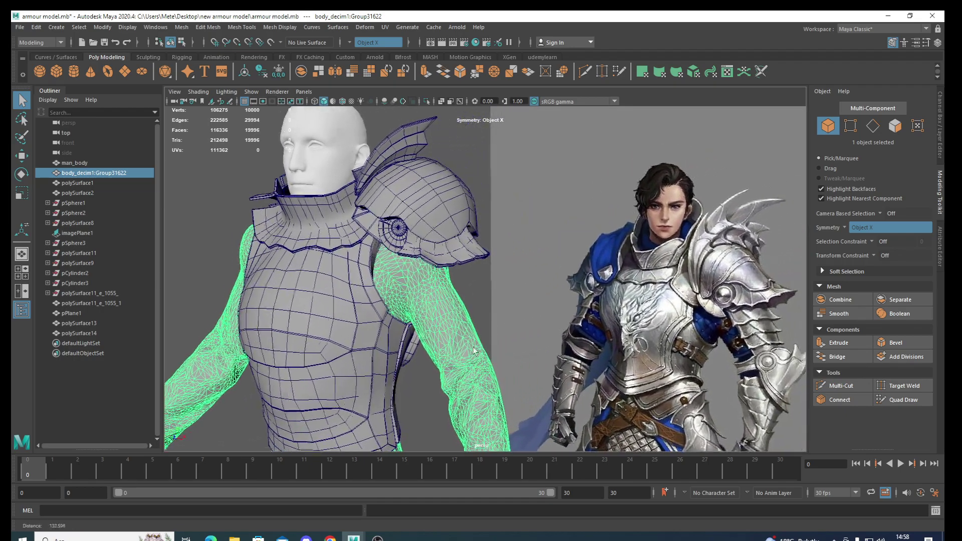
{"action": "scroll", "coordinate": [460, 366], "scroll_direction": "up", "scroll_amount": 3}
{"action": "scroll", "coordinate": [450, 389], "scroll_direction": "down", "scroll_amount": 2}
{"action": "scroll", "coordinate": [436, 386], "scroll_direction": "down", "scroll_amount": 2}
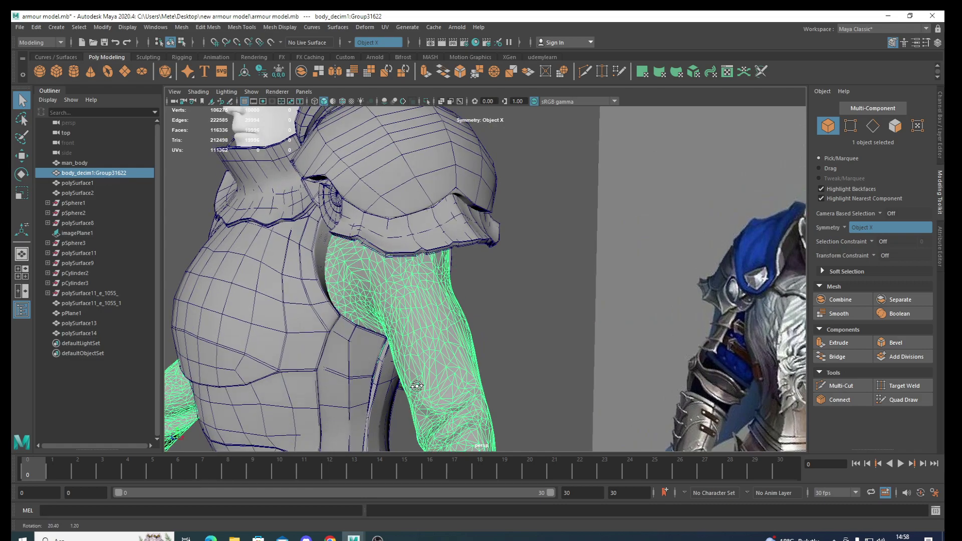
{"action": "key", "text": "ctrl+1"}
{"action": "left_click_drag", "start_coordinate": [420, 357], "coordinate": [401, 385], "text": "alt"}
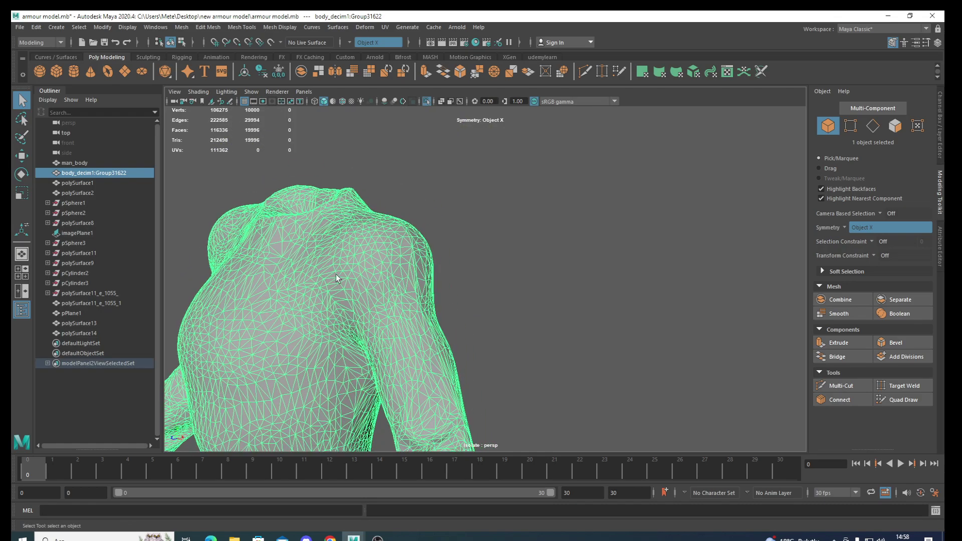
- Make the arm mesh live and draw the first Quad Draw quad on the upper arm
{"action": "left_click", "coordinate": [270, 42]}
{"action": "scroll", "coordinate": [394, 293], "scroll_direction": "up", "scroll_amount": 2}
{"action": "scroll", "coordinate": [365, 334], "scroll_direction": "up", "scroll_amount": 3}
{"action": "scroll", "coordinate": [366, 335], "scroll_direction": "up", "scroll_amount": 2}
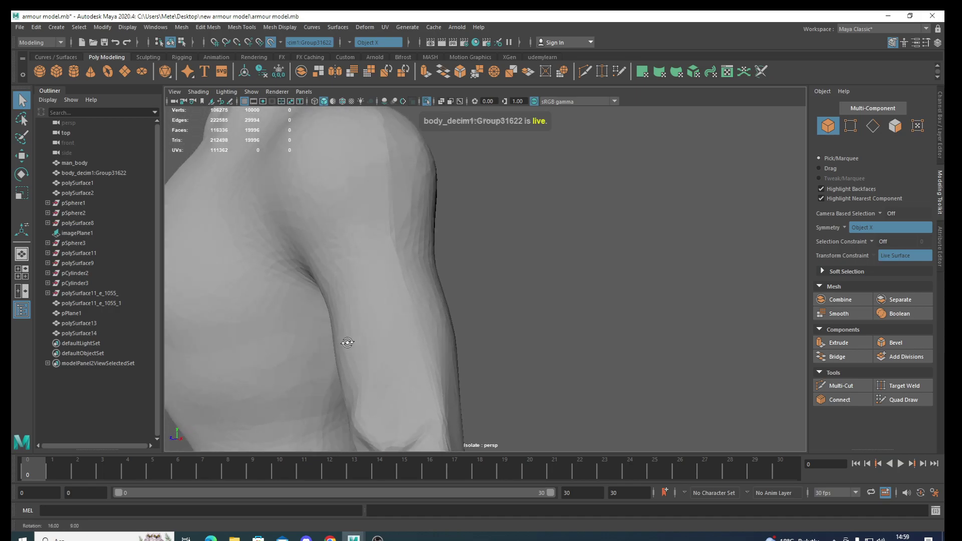
{"action": "left_click", "coordinate": [900, 399]}
{"action": "mouse_move", "coordinate": [419, 374]}
{"action": "left_mouse_down", "text": "alt"}
{"action": "mouse_move", "coordinate": [457, 388]}
{"action": "mouse_move", "coordinate": [429, 350]}
{"action": "mouse_move", "coordinate": [469, 356]}
{"action": "mouse_move", "coordinate": [367, 337]}
{"action": "left_mouse_up", "text": "alt"}
{"action": "middle_click_drag", "start_coordinate": [368, 337], "coordinate": [385, 346], "text": "alt"}
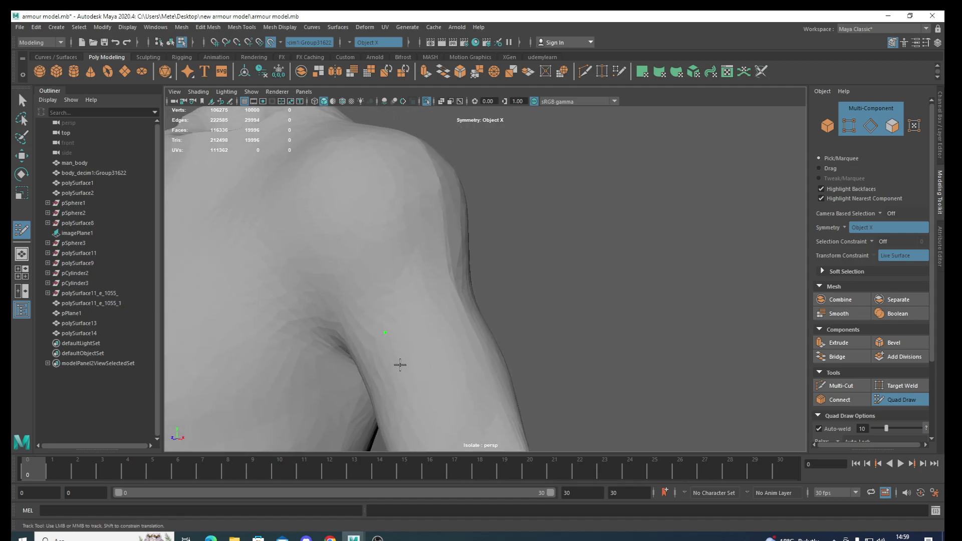
{"action": "left_click", "coordinate": [432, 350], "text": "shift"}
- Add three more quads to form a 2x2 patch on the upper arm
{"action": "middle_click_drag", "start_coordinate": [445, 389], "coordinate": [442, 327], "text": "alt"}
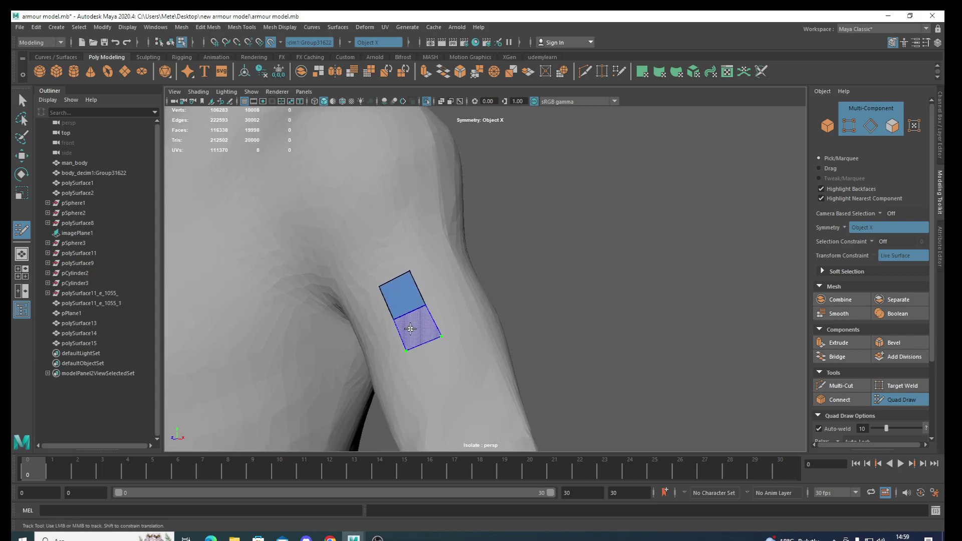
{"action": "left_click", "coordinate": [406, 348], "text": "shift"}
{"action": "mouse_move", "coordinate": [414, 369]}
{"action": "left_mouse_down", "text": "alt"}
{"action": "mouse_move", "coordinate": [485, 346]}
{"action": "mouse_move", "coordinate": [457, 362]}
{"action": "left_mouse_up", "text": "alt"}
{"action": "right_click_drag", "start_coordinate": [456, 362], "coordinate": [440, 370], "text": "alt"}
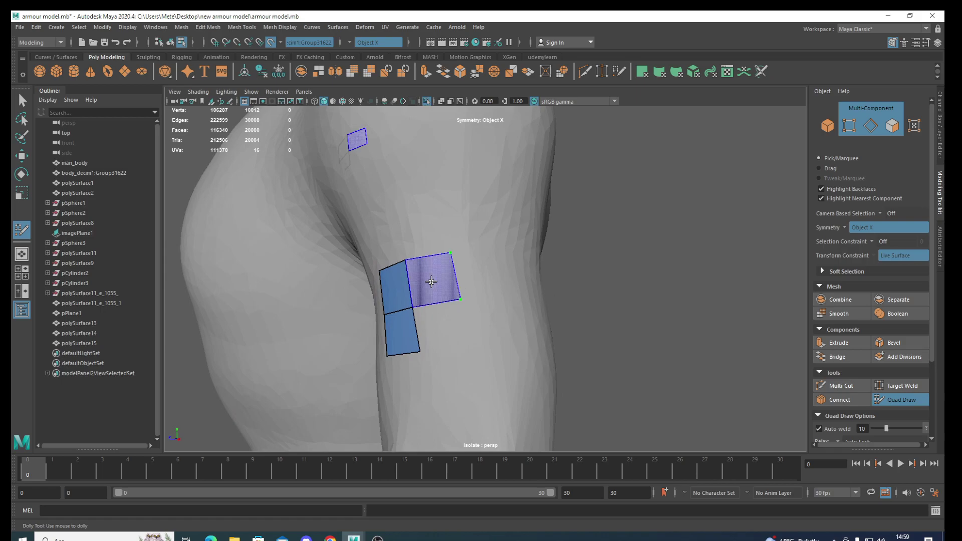
{"action": "left_click", "coordinate": [459, 299], "text": "shift"}
{"action": "left_click", "coordinate": [438, 326], "text": "shift"}
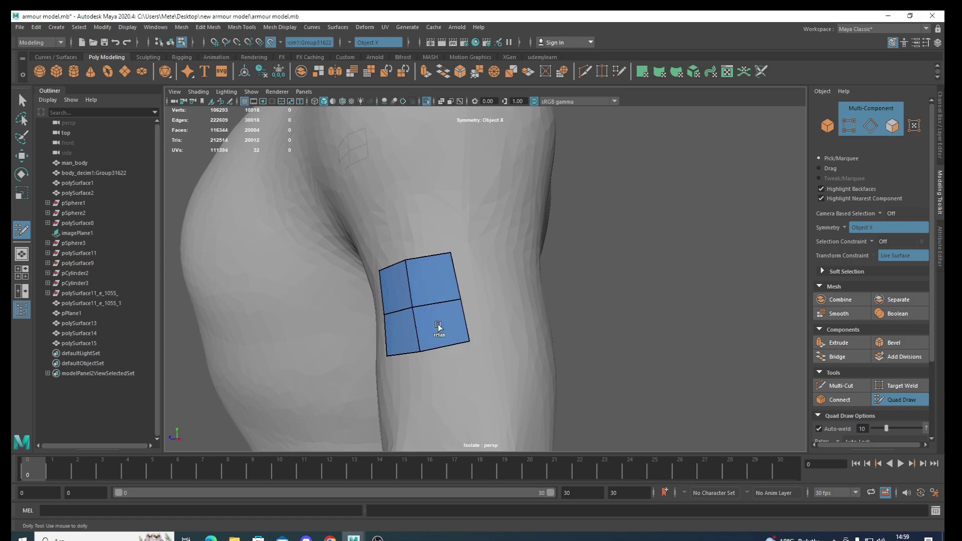
- Extend the patch rightward with two more columns of quads around the arm
{"action": "left_click_drag", "start_coordinate": [435, 369], "coordinate": [466, 352], "text": "alt"}
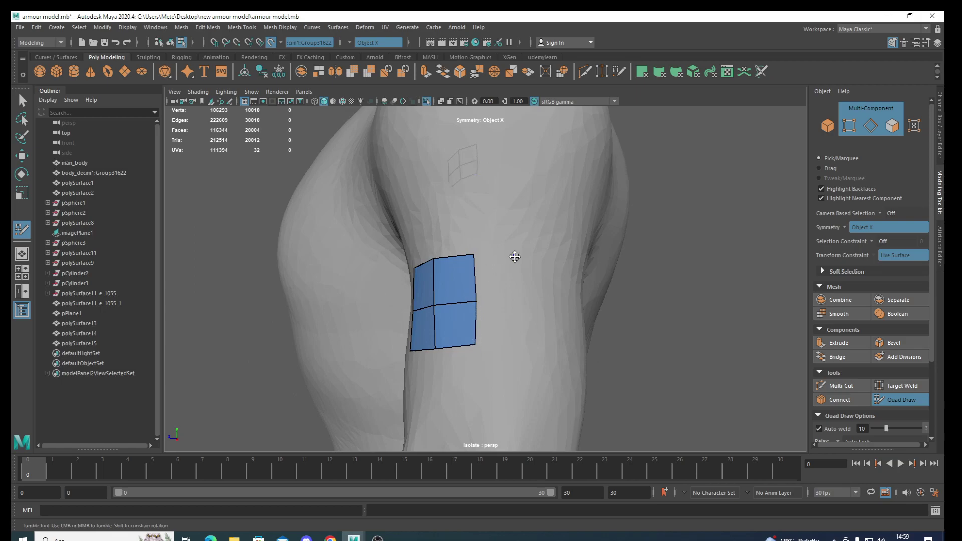
{"action": "left_click", "coordinate": [518, 298], "text": "shift"}
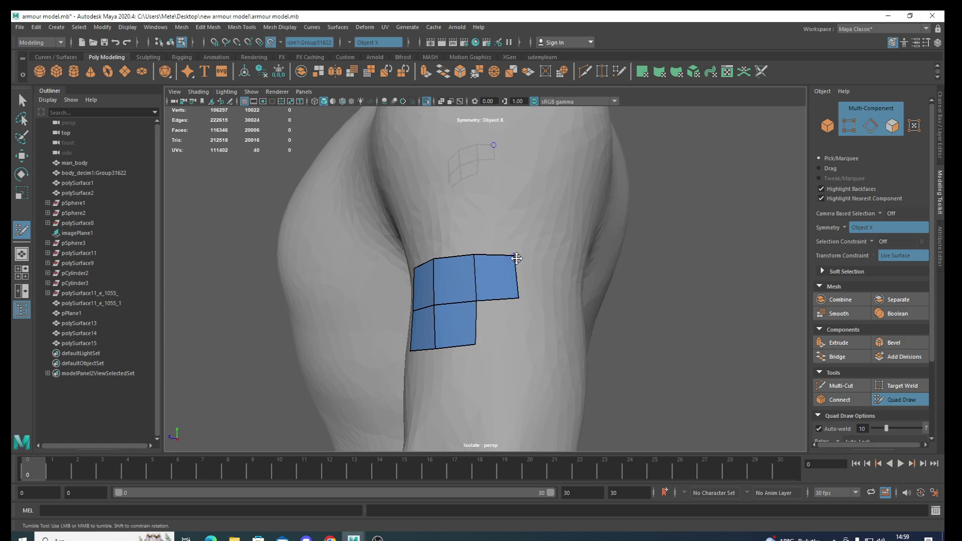
{"action": "left_click", "coordinate": [509, 322], "text": "shift"}
{"action": "left_click_drag", "start_coordinate": [515, 329], "coordinate": [476, 345], "text": "alt"}
{"action": "middle_click_drag", "start_coordinate": [476, 346], "coordinate": [474, 312], "text": "alt"}
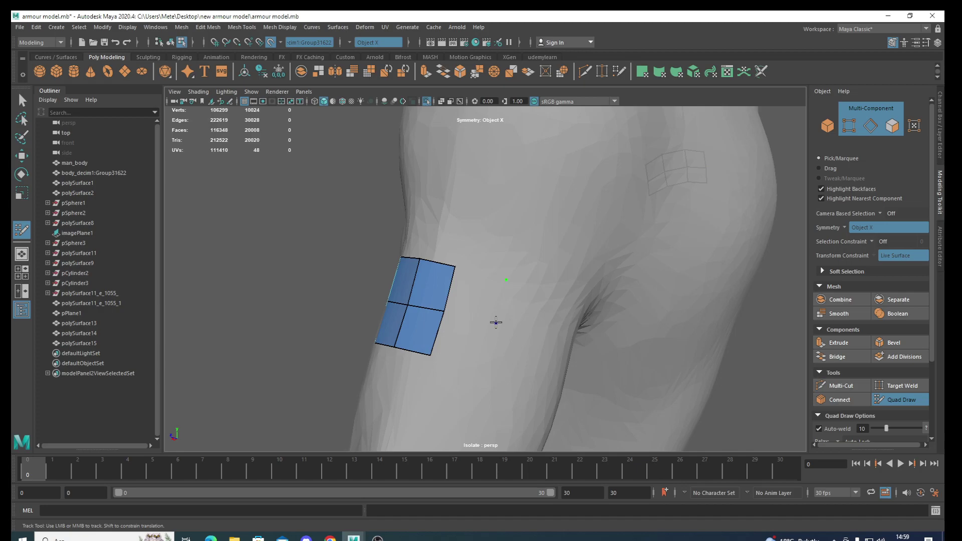
{"action": "left_click", "coordinate": [496, 322], "text": "shift"}
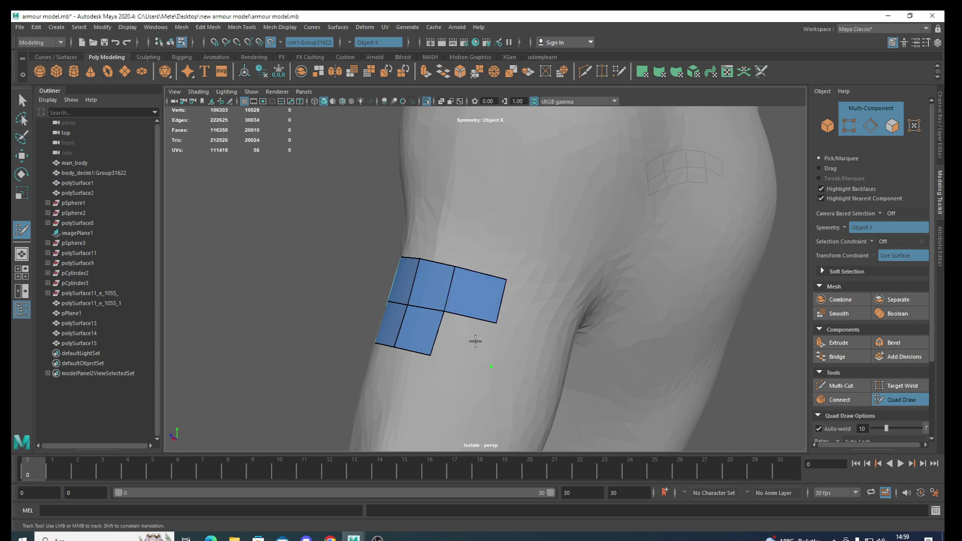
{"action": "left_click", "coordinate": [475, 341], "text": "shift"}
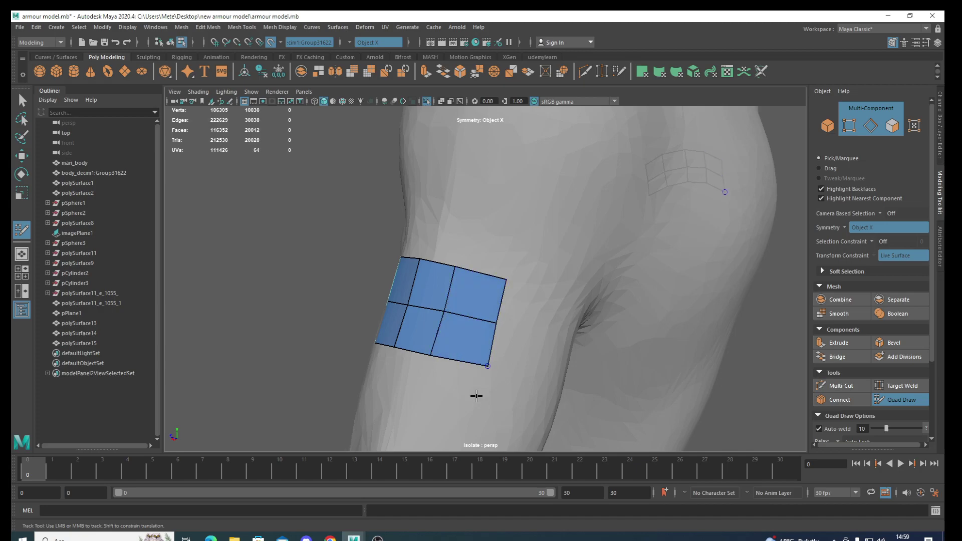
- Add a final column of quads on the right side of the patch
{"action": "mouse_move", "coordinate": [476, 395]}
{"action": "left_mouse_down", "text": "alt"}
{"action": "mouse_move", "coordinate": [616, 388]}
{"action": "mouse_move", "coordinate": [468, 389]}
{"action": "left_mouse_up", "text": "alt"}
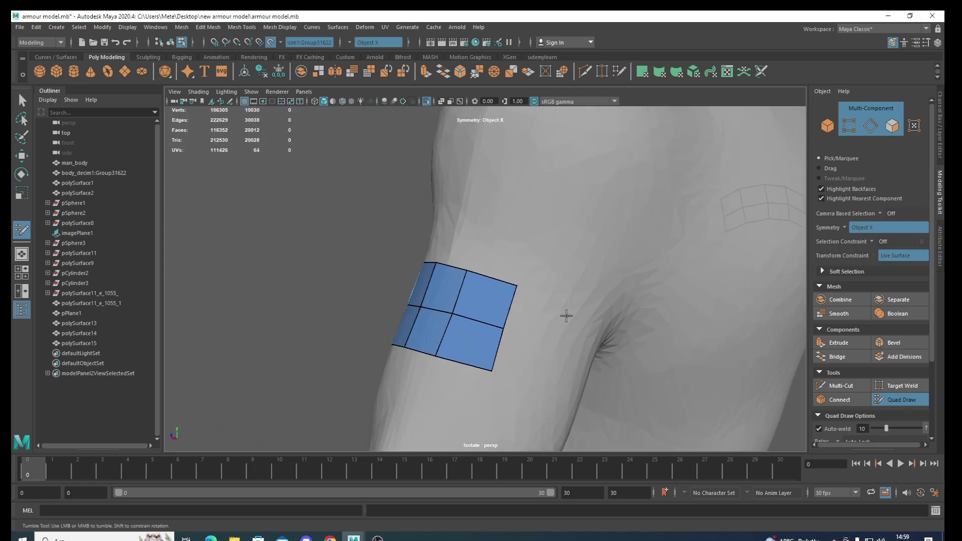
{"action": "left_click", "coordinate": [553, 341], "text": "shift"}
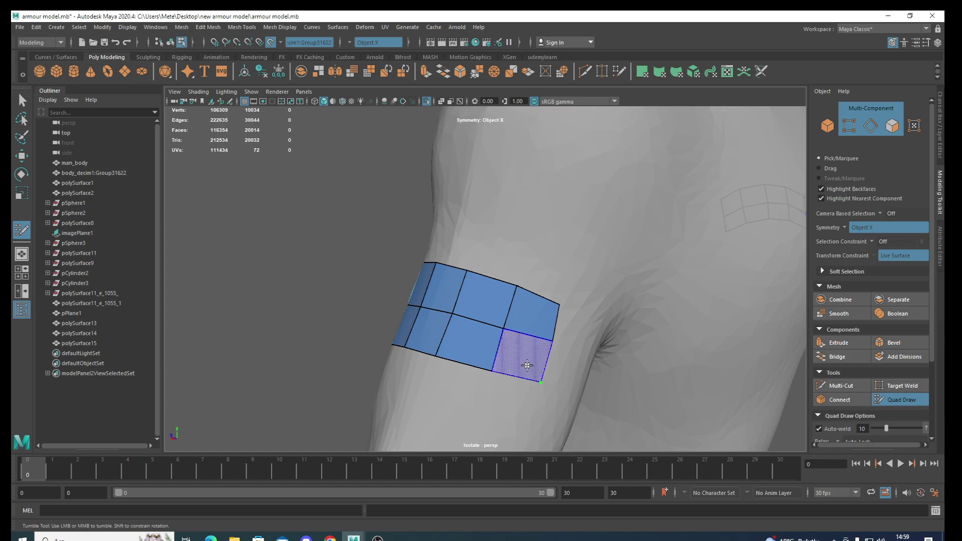
{"action": "left_click", "coordinate": [527, 360], "text": "shift"}
{"action": "left_click_drag", "start_coordinate": [549, 344], "coordinate": [544, 387], "text": "alt"}
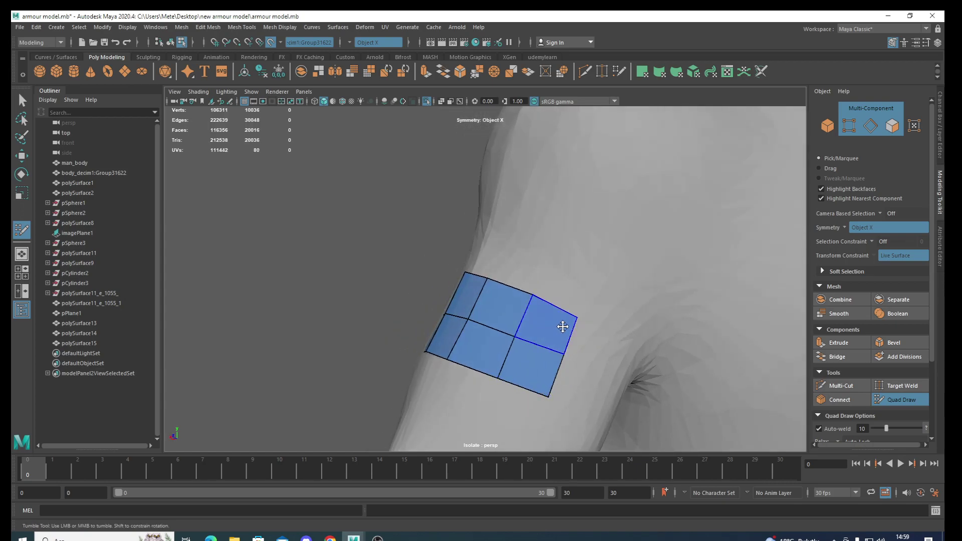
{"action": "mouse_move", "coordinate": [576, 319]}
{"action": "left_mouse_down", "text": "alt"}
{"action": "mouse_move", "coordinate": [691, 360]}
{"action": "mouse_move", "coordinate": [704, 337]}
{"action": "left_mouse_up", "text": "alt"}
- Fill a third row of quads below the patch and pull its bottom corner down
{"action": "right_click_drag", "start_coordinate": [705, 337], "coordinate": [633, 359], "text": "alt"}
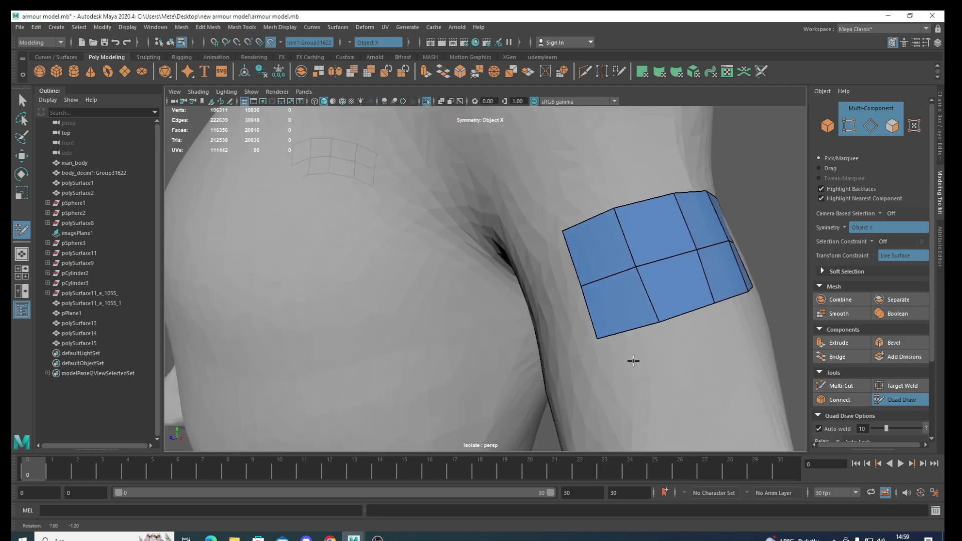
{"action": "middle_click_drag", "start_coordinate": [635, 359], "coordinate": [544, 369], "text": "alt"}
{"action": "mouse_move", "coordinate": [544, 369]}
{"action": "left_mouse_down", "text": "alt"}
{"action": "mouse_move", "coordinate": [447, 386]}
{"action": "mouse_move", "coordinate": [467, 391]}
{"action": "left_mouse_up", "text": "alt"}
{"action": "middle_click_drag", "start_coordinate": [445, 390], "coordinate": [470, 348], "text": "alt"}
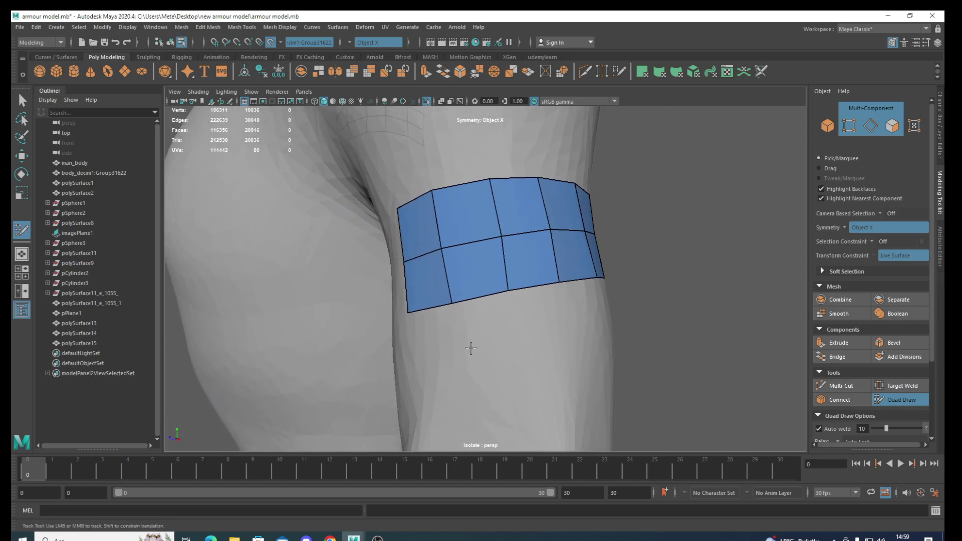
{"action": "left_click_drag", "start_coordinate": [466, 355], "coordinate": [456, 353], "text": "alt"}
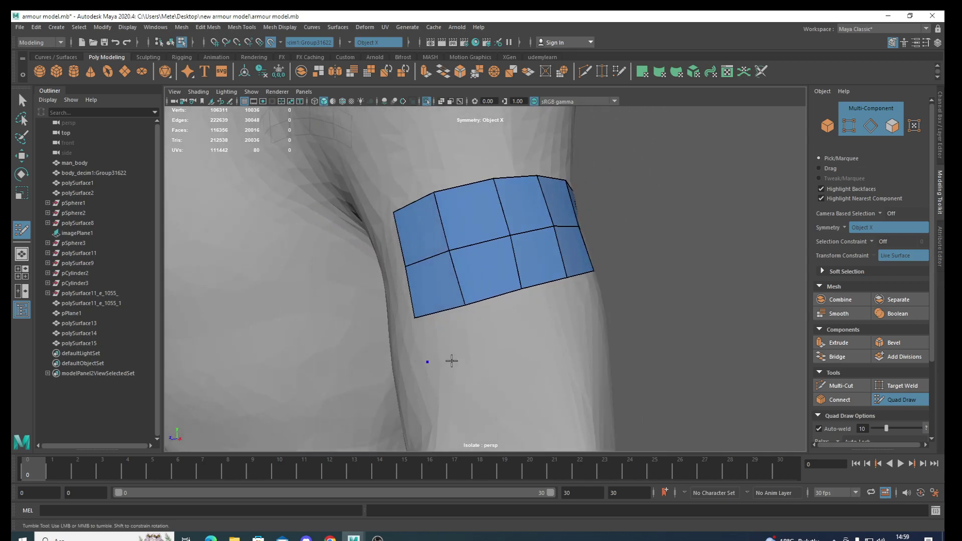
{"action": "left_click", "coordinate": [473, 353], "text": "shift"}
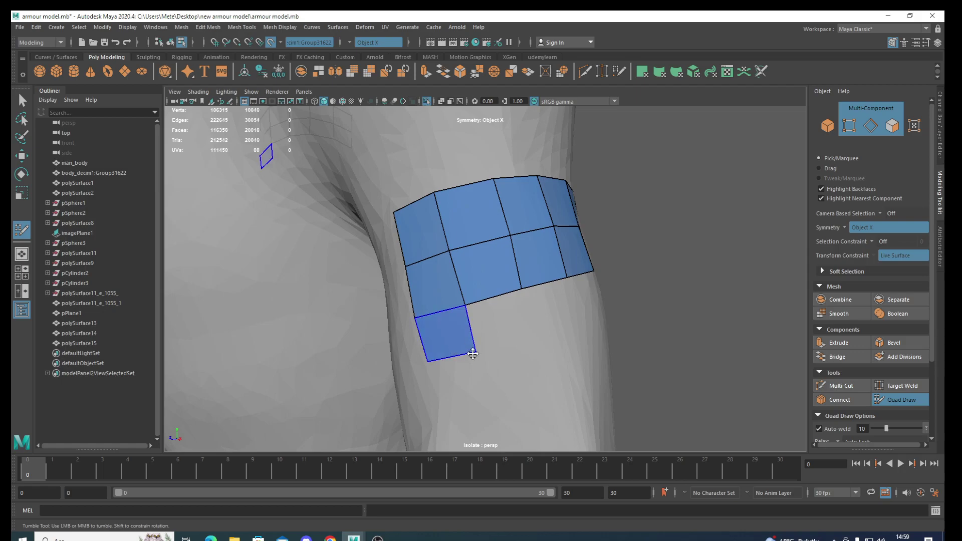
{"action": "mouse_move", "coordinate": [473, 353]}
{"action": "left_mouse_down", "text": "alt"}
{"action": "mouse_move", "coordinate": [502, 338]}
{"action": "mouse_move", "coordinate": [492, 354]}
{"action": "mouse_move", "coordinate": [514, 363]}
{"action": "left_mouse_up", "text": "alt"}
{"action": "left_click", "coordinate": [517, 336], "text": "shift"}
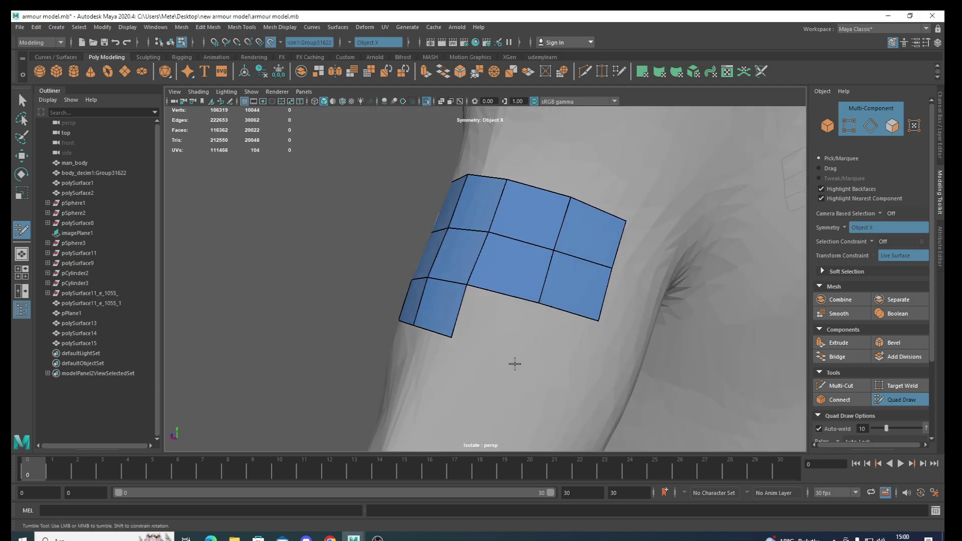
{"action": "left_click", "coordinate": [512, 335], "text": "shift"}
{"action": "left_click", "coordinate": [558, 351], "text": "shift"}
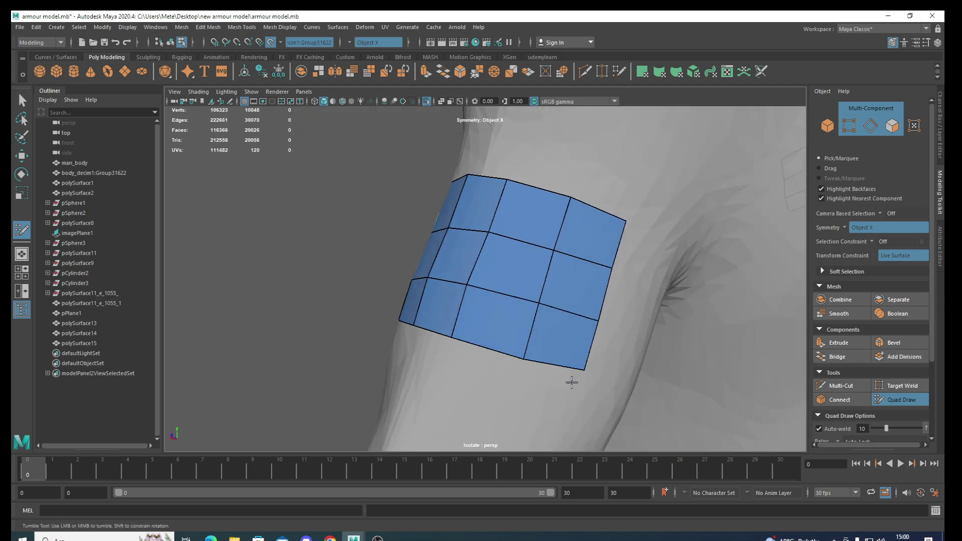
{"action": "left_click_drag", "start_coordinate": [580, 373], "coordinate": [582, 376]}
- Inspect the three-row patch from several angles and exit Quad Draw to the Select Tool
{"action": "left_click_drag", "start_coordinate": [460, 394], "coordinate": [590, 396], "text": "alt"}
{"action": "middle_click_drag", "start_coordinate": [579, 386], "coordinate": [575, 404], "text": "alt"}
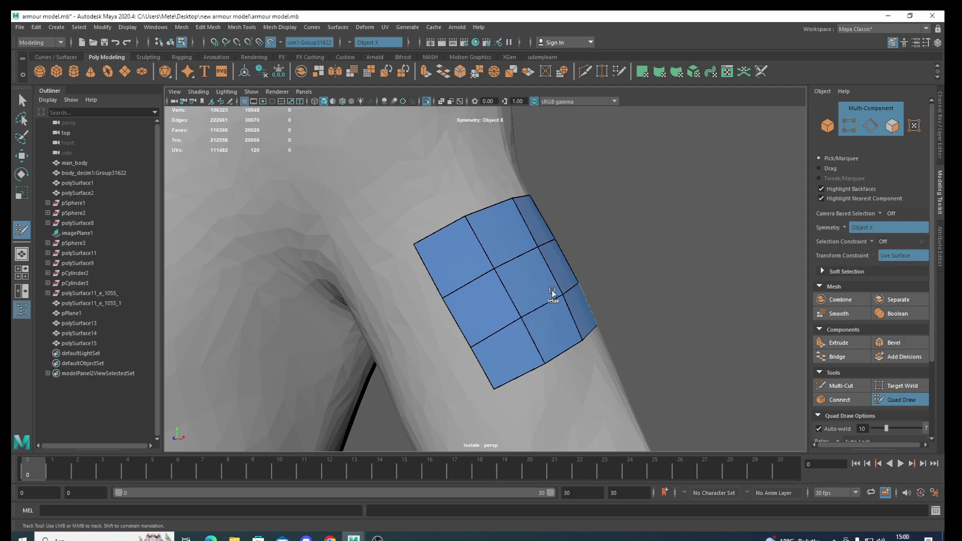
{"action": "mouse_move", "coordinate": [575, 307]}
{"action": "left_mouse_down", "text": "alt"}
{"action": "mouse_move", "coordinate": [476, 347]}
{"action": "mouse_move", "coordinate": [494, 318]}
{"action": "left_mouse_up", "text": "alt"}
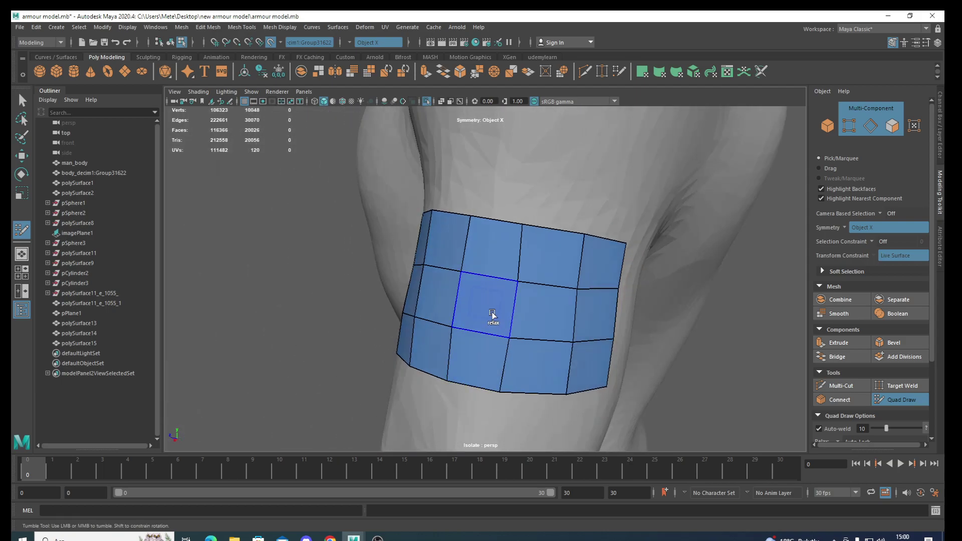
{"action": "left_click_drag", "start_coordinate": [450, 343], "coordinate": [511, 372], "text": "alt"}
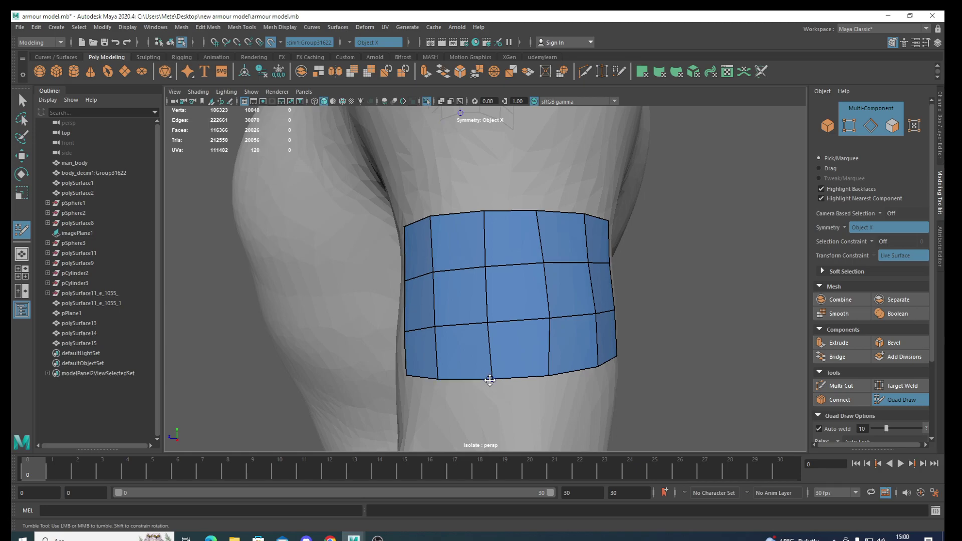
{"action": "left_click_drag", "start_coordinate": [487, 381], "coordinate": [485, 404], "text": "alt"}
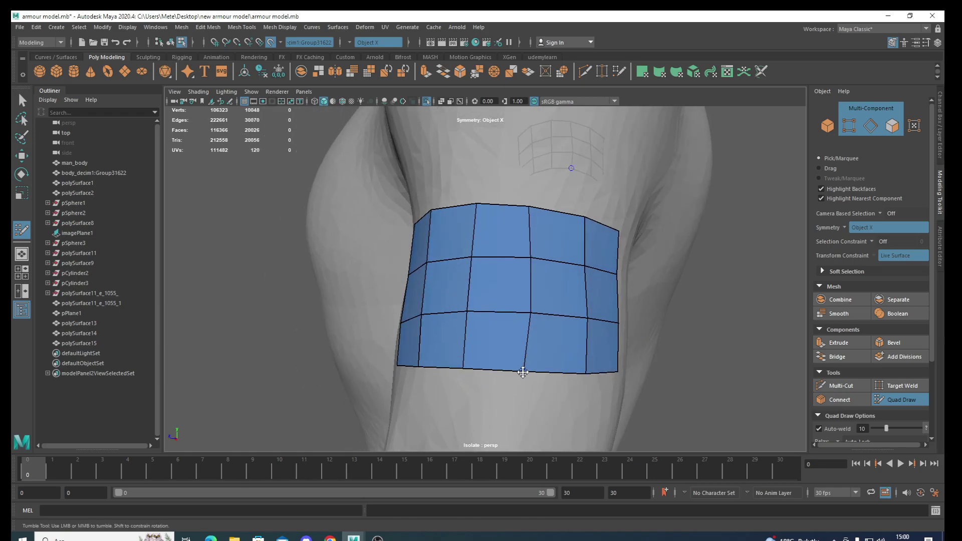
{"action": "middle_click_drag", "start_coordinate": [561, 398], "coordinate": [521, 418], "text": "alt"}
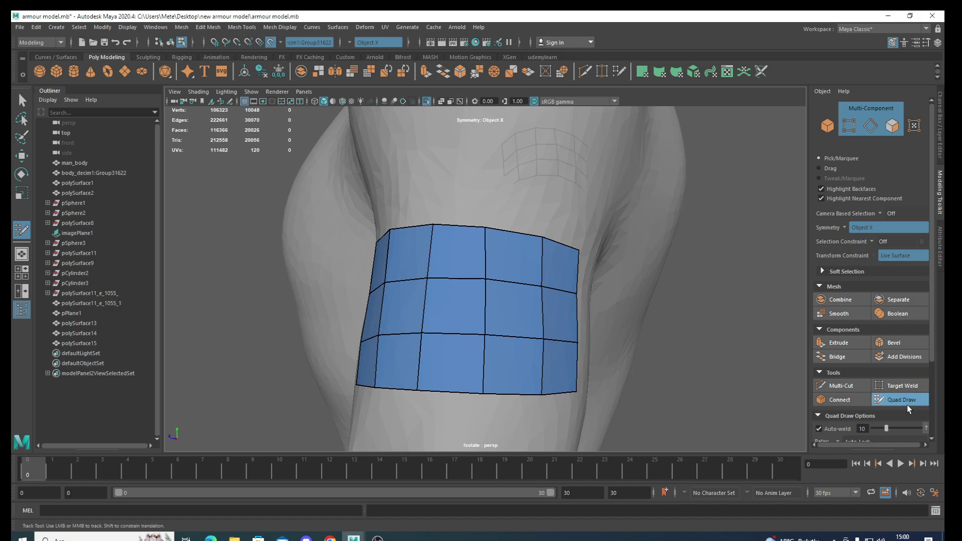
{"action": "left_click", "coordinate": [906, 401]}
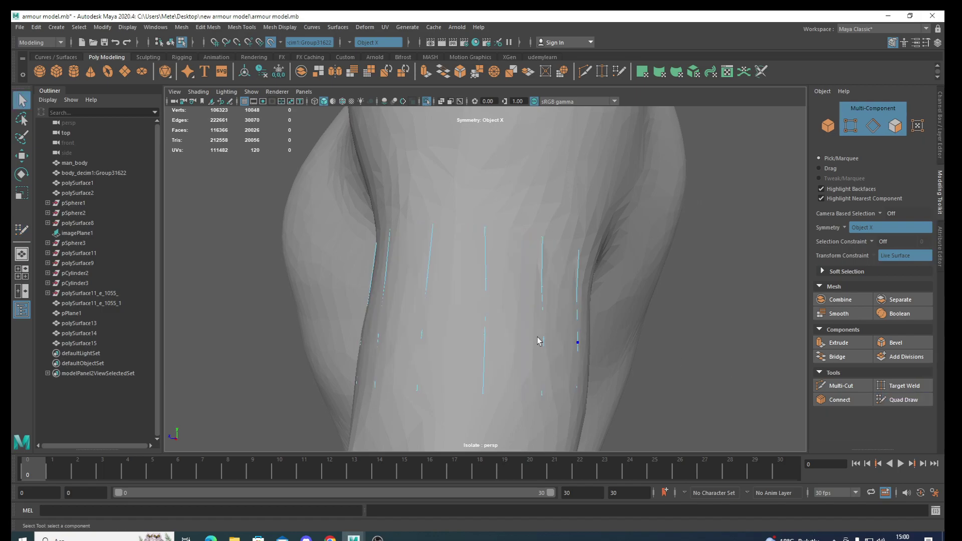
- Turn off Make Live and put the patch in object mode with the Move tool
{"action": "left_click", "coordinate": [269, 43]}
{"action": "left_click_drag", "start_coordinate": [451, 261], "coordinate": [437, 265], "text": "alt"}
{"action": "mouse_move", "coordinate": [437, 265]}
{"action": "right_mouse_down"}
{"action": "mouse_move", "coordinate": [439, 284]}
{"action": "mouse_move", "coordinate": [480, 250]}
{"action": "right_mouse_up"}
{"action": "left_click_drag", "start_coordinate": [464, 287], "coordinate": [415, 315], "text": "alt"}
{"action": "key", "text": "w"}
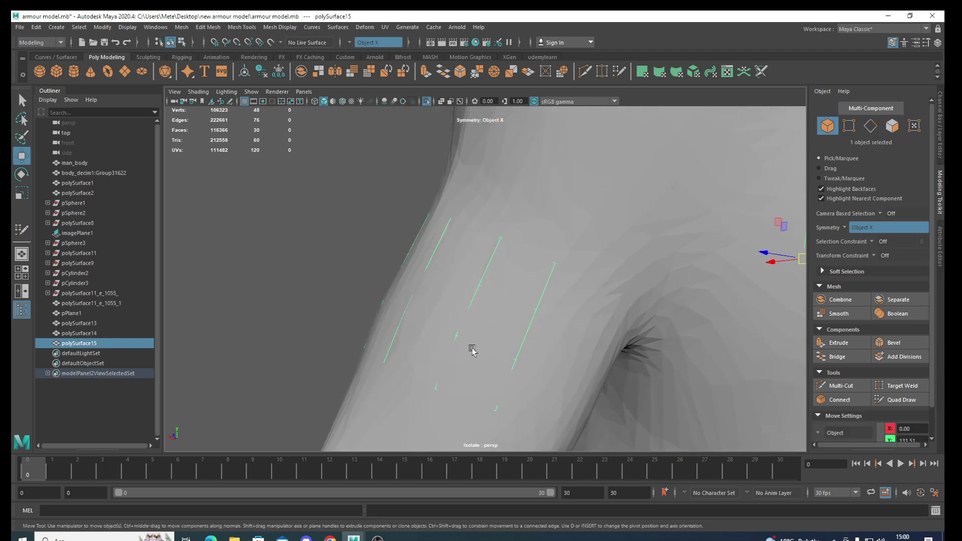
{"action": "scroll", "coordinate": [471, 349], "scroll_direction": "down", "scroll_amount": 3}
{"action": "left_click_drag", "start_coordinate": [500, 347], "coordinate": [392, 343], "text": "alt"}
{"action": "scroll", "coordinate": [410, 299], "scroll_direction": "down", "scroll_amount": 3}
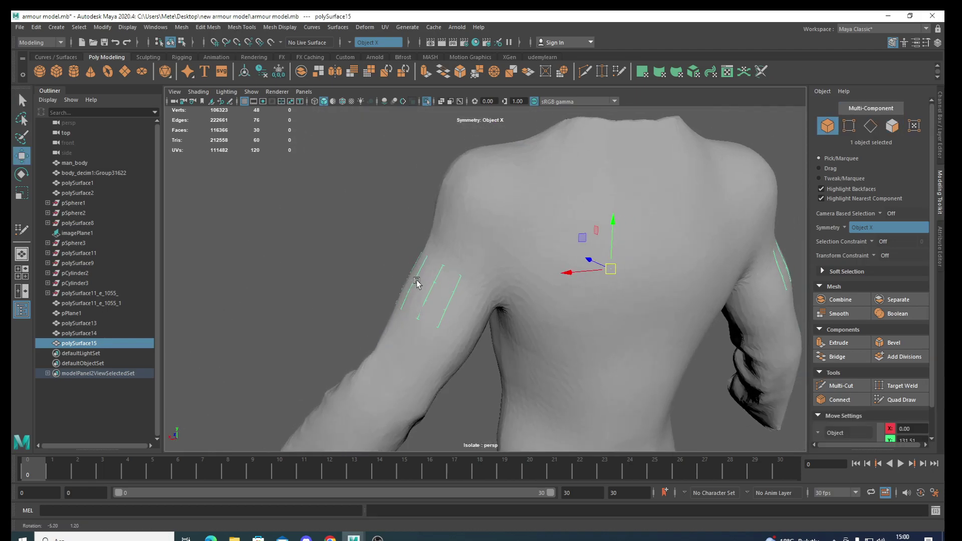
{"action": "mouse_move", "coordinate": [416, 284]}
{"action": "left_mouse_down", "text": "alt"}
{"action": "mouse_move", "coordinate": [730, 301]}
{"action": "mouse_move", "coordinate": [599, 288]}
{"action": "left_mouse_up", "text": "alt"}
{"action": "right_click_drag", "start_coordinate": [445, 327], "coordinate": [716, 282], "text": "alt"}
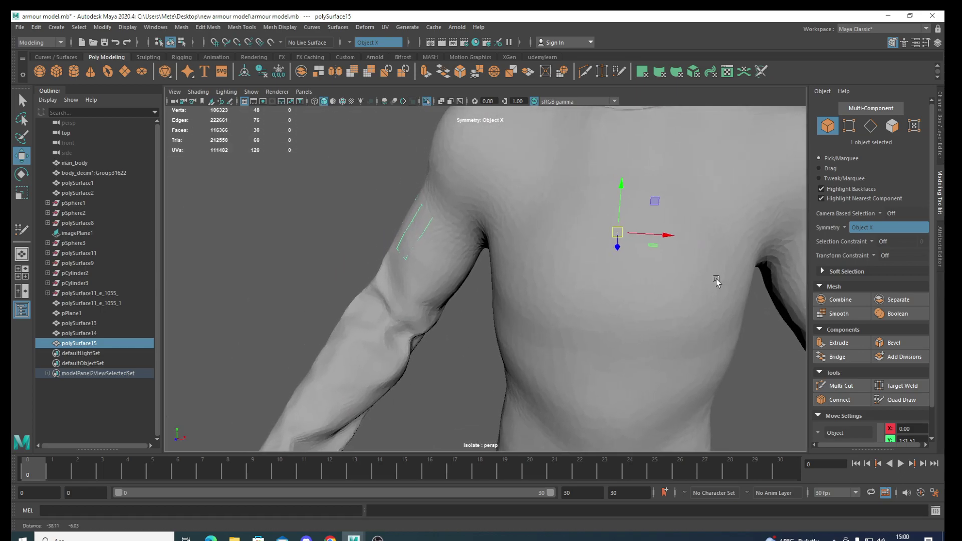
{"action": "mouse_move", "coordinate": [717, 281]}
{"action": "left_mouse_down", "text": "alt"}
{"action": "mouse_move", "coordinate": [590, 326]}
{"action": "mouse_move", "coordinate": [558, 326]}
{"action": "mouse_move", "coordinate": [522, 350]}
{"action": "left_mouse_up", "text": "alt"}
- Isolate the patches, turn symmetry off, and delete the mirrored left patch
{"action": "key", "text": "ctrl+1"}
{"action": "key", "text": "ctrl+1"}
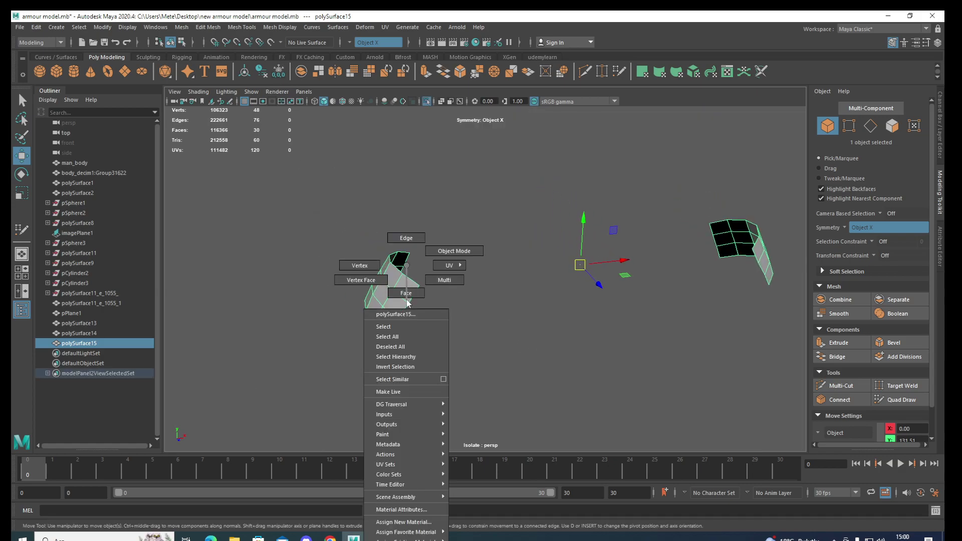
{"action": "right_click_drag", "start_coordinate": [407, 300], "coordinate": [405, 294]}
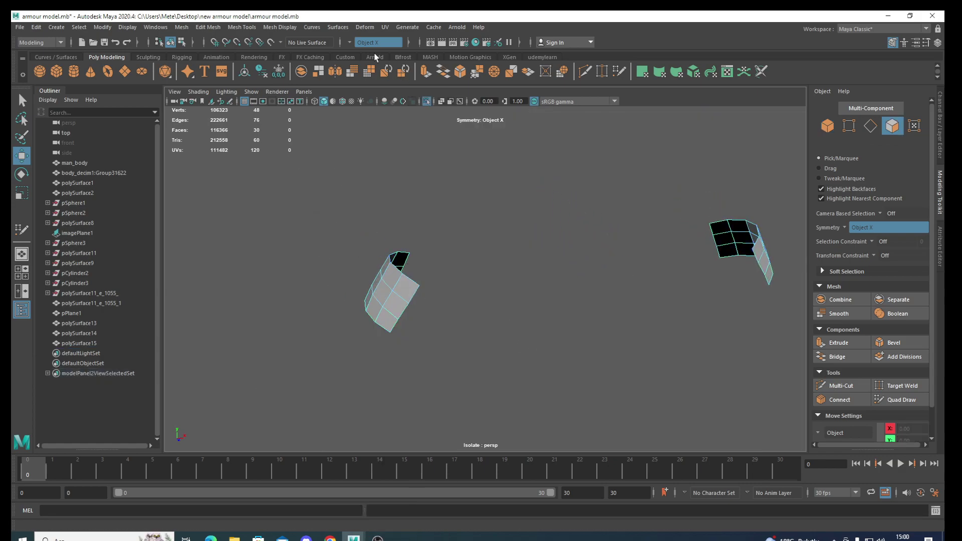
{"action": "left_click", "coordinate": [349, 43]}
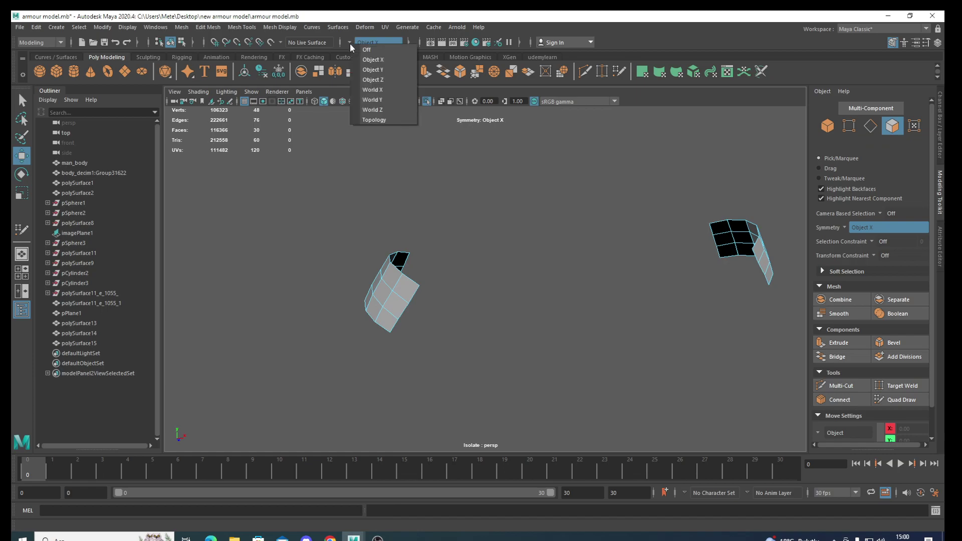
{"action": "left_click", "coordinate": [371, 59]}
{"action": "left_click_drag", "start_coordinate": [407, 253], "coordinate": [422, 243], "text": "alt"}
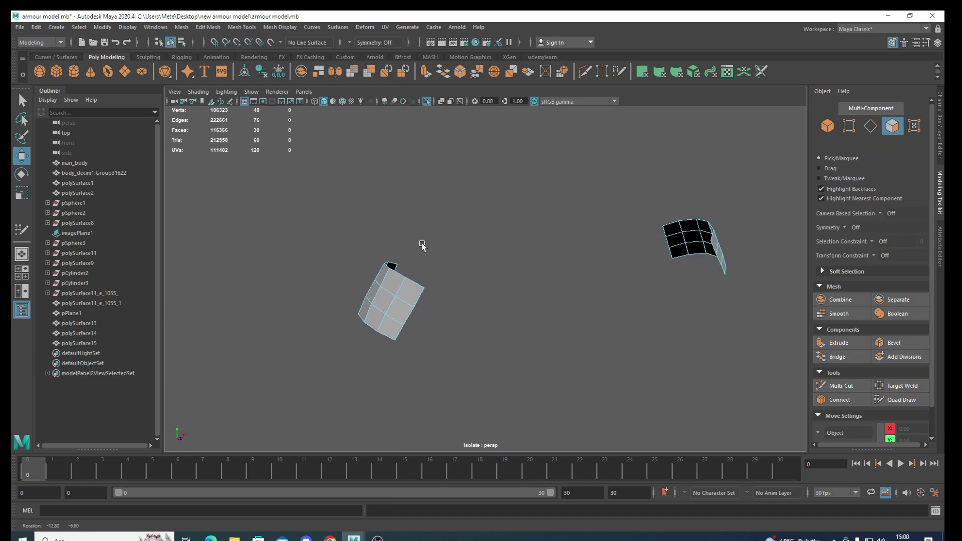
{"action": "left_click", "coordinate": [405, 291]}
{"action": "key", "text": "Delete"}
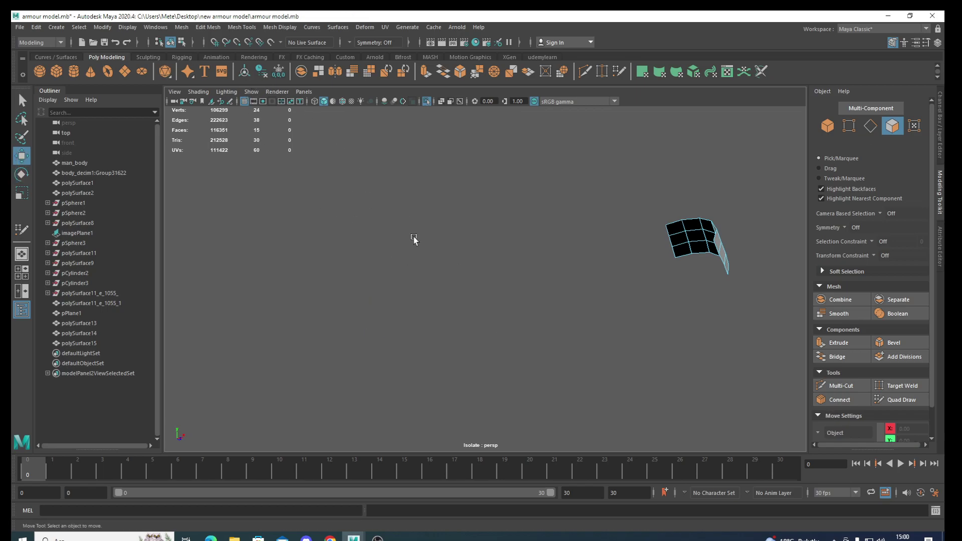
- Center the remaining patch's pivot and show the full character and reference again
{"action": "left_click_drag", "start_coordinate": [413, 239], "coordinate": [370, 285], "text": "alt"}
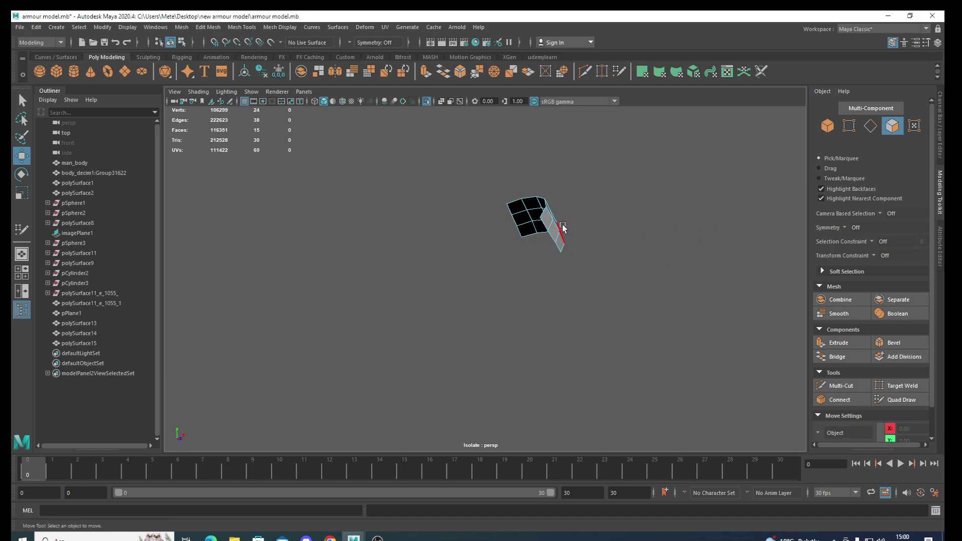
{"action": "right_click_drag", "start_coordinate": [562, 228], "coordinate": [608, 211]}
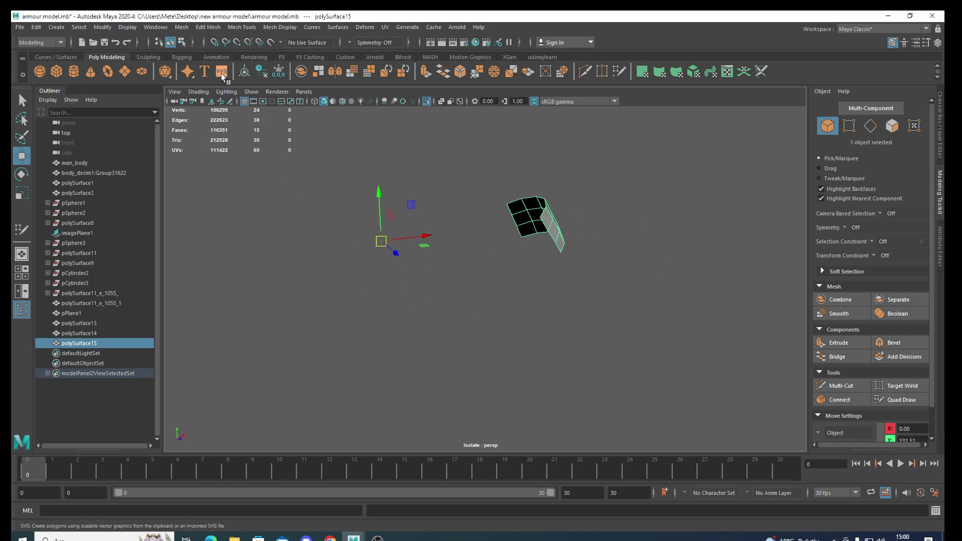
{"action": "left_click", "coordinate": [244, 72]}
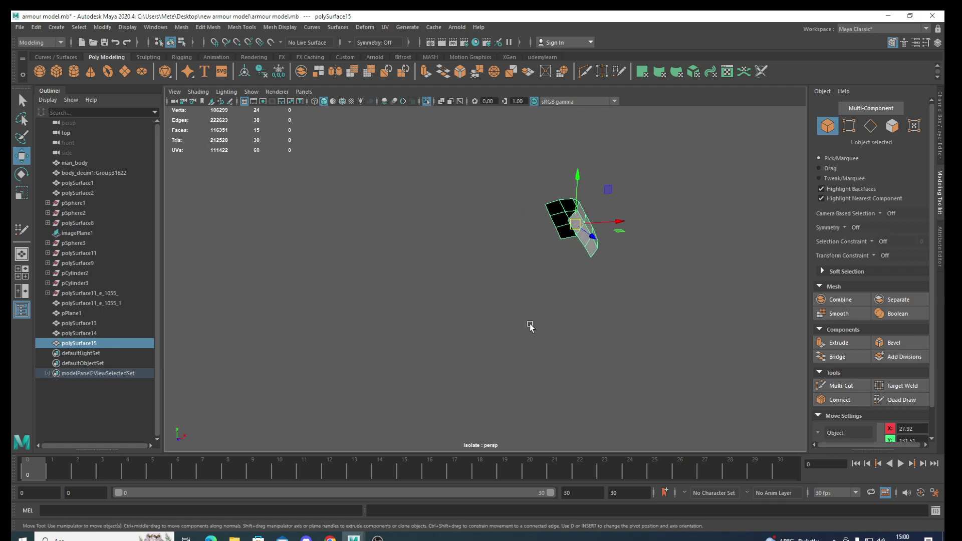
{"action": "middle_click_drag", "start_coordinate": [530, 326], "coordinate": [313, 364], "text": "alt"}
{"action": "key", "text": "ctrl+1"}
{"action": "mouse_move", "coordinate": [373, 360]}
{"action": "left_mouse_down", "text": "alt"}
{"action": "mouse_move", "coordinate": [383, 311]}
{"action": "mouse_move", "coordinate": [381, 355]}
{"action": "mouse_move", "coordinate": [373, 328]}
{"action": "mouse_move", "coordinate": [379, 354]}
{"action": "mouse_move", "coordinate": [401, 301]}
{"action": "mouse_move", "coordinate": [430, 286]}
{"action": "left_mouse_up", "text": "alt"}
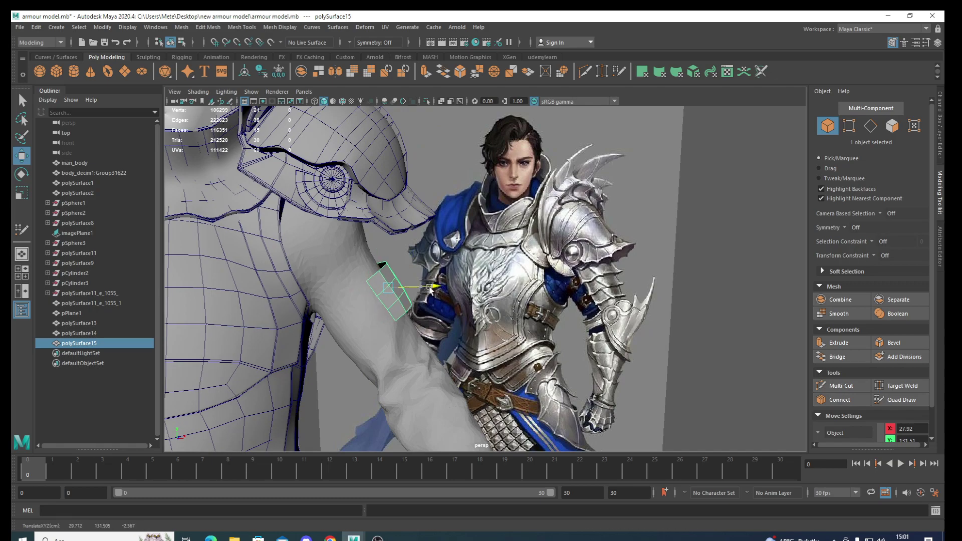
- Move the plate up and inward along X under the pauldron, checking against the reference
{"action": "mouse_move", "coordinate": [388, 244]}
{"action": "left_mouse_down"}
{"action": "mouse_move", "coordinate": [386, 203]}
{"action": "mouse_move", "coordinate": [449, 308]}
{"action": "mouse_move", "coordinate": [471, 280]}
{"action": "mouse_move", "coordinate": [446, 301]}
{"action": "left_mouse_up"}
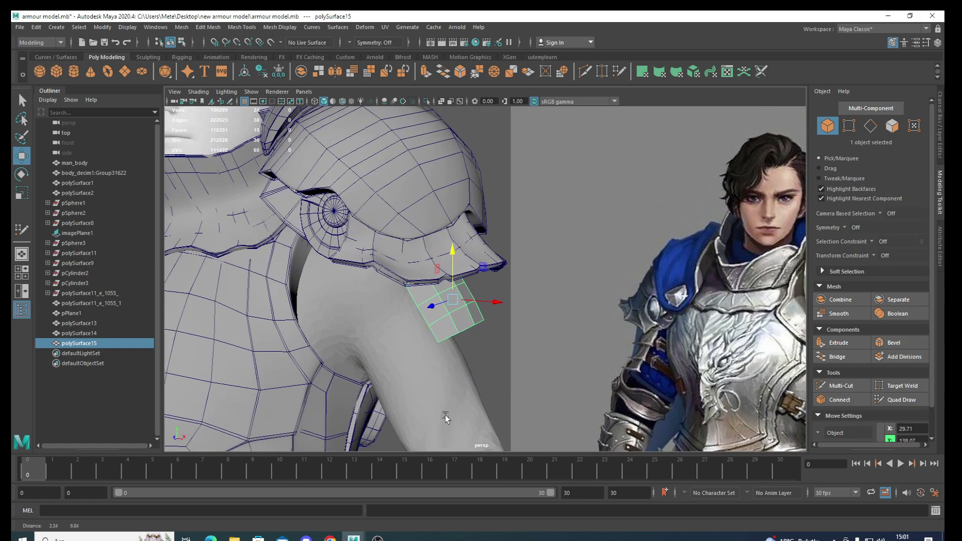
{"action": "left_click_drag", "start_coordinate": [450, 263], "coordinate": [456, 247]}
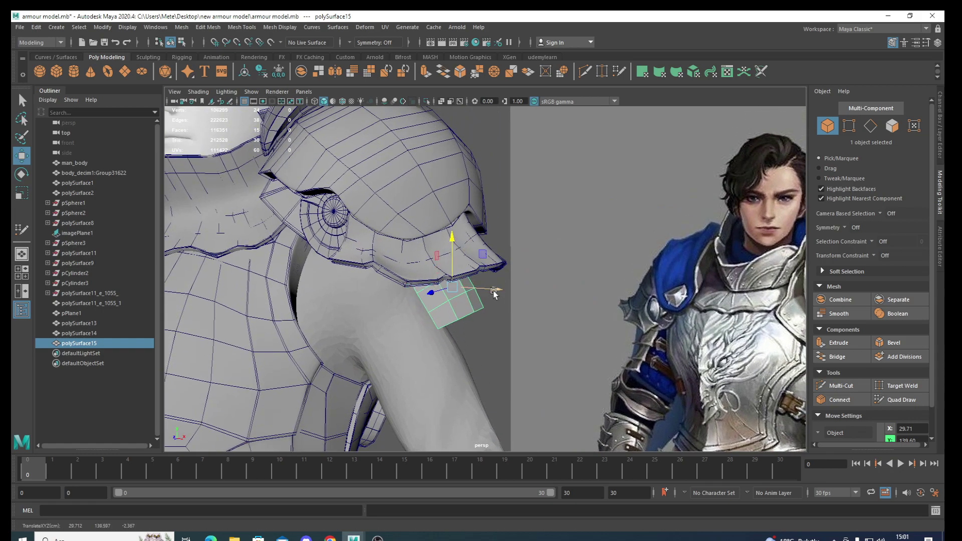
{"action": "mouse_move", "coordinate": [494, 294]}
{"action": "left_mouse_down"}
{"action": "mouse_move", "coordinate": [482, 287]}
{"action": "mouse_move", "coordinate": [401, 359]}
{"action": "left_mouse_up"}
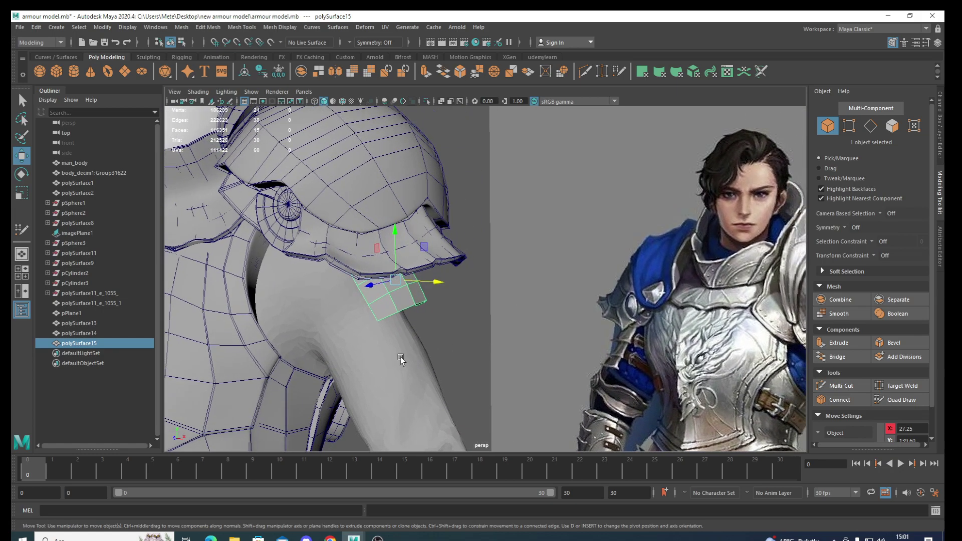
{"action": "middle_click_drag", "start_coordinate": [401, 359], "coordinate": [440, 334], "text": "alt"}
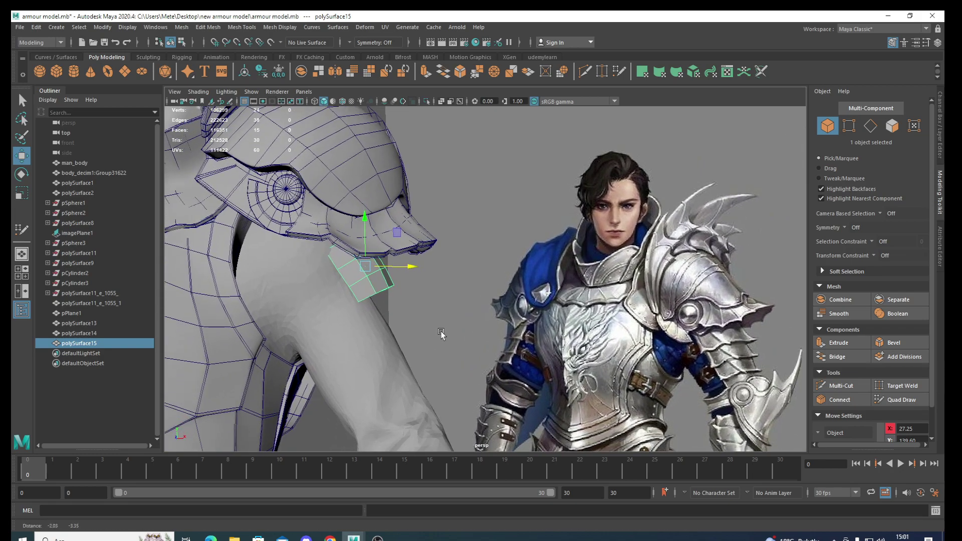
{"action": "mouse_move", "coordinate": [441, 334]}
{"action": "left_mouse_down", "text": "alt"}
{"action": "mouse_move", "coordinate": [365, 375]}
{"action": "mouse_move", "coordinate": [355, 316]}
{"action": "mouse_move", "coordinate": [341, 379]}
{"action": "left_mouse_up", "text": "alt"}
{"action": "mouse_move", "coordinate": [341, 378]}
{"action": "middle_mouse_down", "text": "alt"}
{"action": "mouse_move", "coordinate": [356, 350]}
{"action": "mouse_move", "coordinate": [242, 295]}
{"action": "mouse_move", "coordinate": [330, 377]}
{"action": "mouse_move", "coordinate": [385, 296]}
{"action": "mouse_move", "coordinate": [301, 160]}
{"action": "mouse_move", "coordinate": [326, 236]}
{"action": "mouse_move", "coordinate": [396, 340]}
{"action": "mouse_move", "coordinate": [440, 326]}
{"action": "middle_mouse_up", "text": "alt"}
{"action": "mouse_move", "coordinate": [440, 326]}
{"action": "left_mouse_down", "text": "alt"}
{"action": "mouse_move", "coordinate": [430, 378]}
{"action": "mouse_move", "coordinate": [391, 378]}
{"action": "left_mouse_up", "text": "alt"}
- Isolate the plate and frame it front-on
{"action": "key", "text": "ctrl+1"}
{"action": "mouse_move", "coordinate": [561, 367]}
{"action": "left_mouse_down", "text": "alt"}
{"action": "mouse_move", "coordinate": [708, 337]}
{"action": "mouse_move", "coordinate": [365, 388]}
{"action": "left_mouse_up", "text": "alt"}
{"action": "mouse_move", "coordinate": [364, 388]}
{"action": "middle_mouse_down", "text": "alt"}
{"action": "mouse_move", "coordinate": [560, 375]}
{"action": "mouse_move", "coordinate": [526, 412]}
{"action": "middle_mouse_up", "text": "alt"}
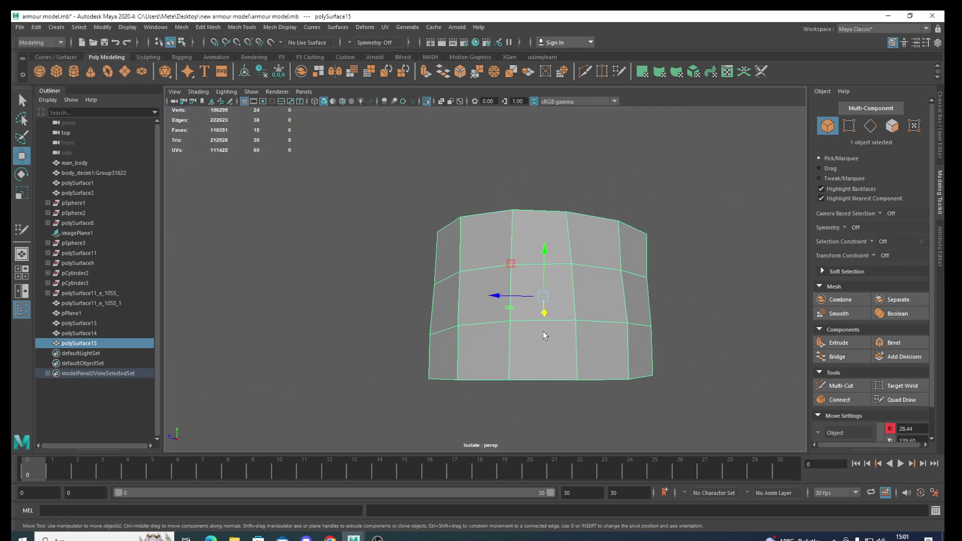
- Insert three vertical edge loops across polySurface15 with the Insert Edge Loop Tool
{"action": "key", "text": "q"}
{"action": "left_click_drag", "start_coordinate": [543, 331], "coordinate": [541, 317], "text": "alt"}
{"action": "right_click", "coordinate": [541, 317]}
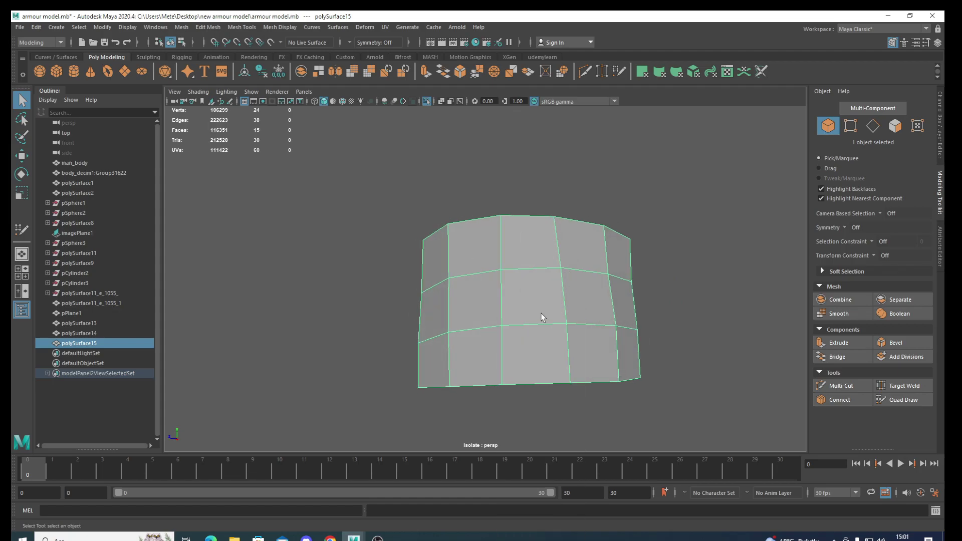
{"action": "right_click_drag", "start_coordinate": [539, 275], "coordinate": [479, 291], "text": "shift"}
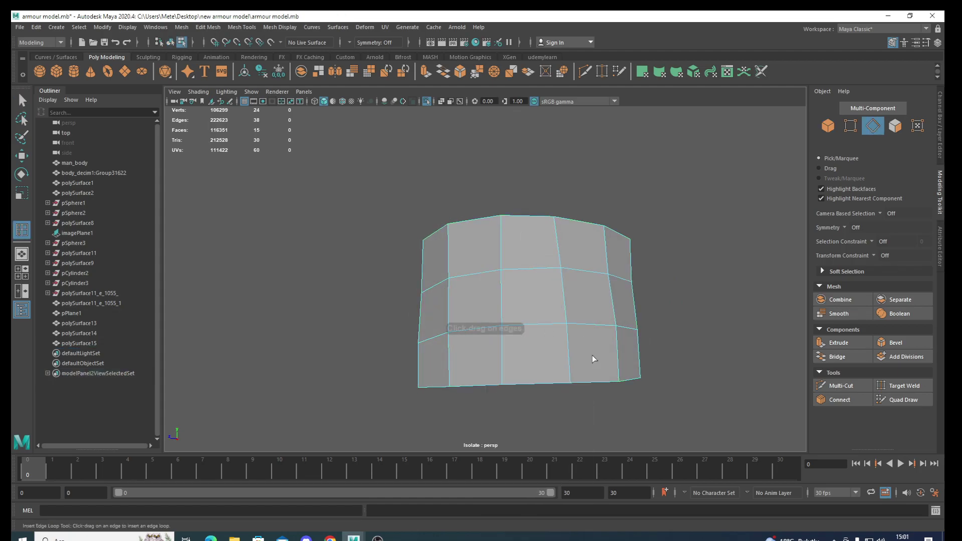
{"action": "left_click", "coordinate": [596, 380]}
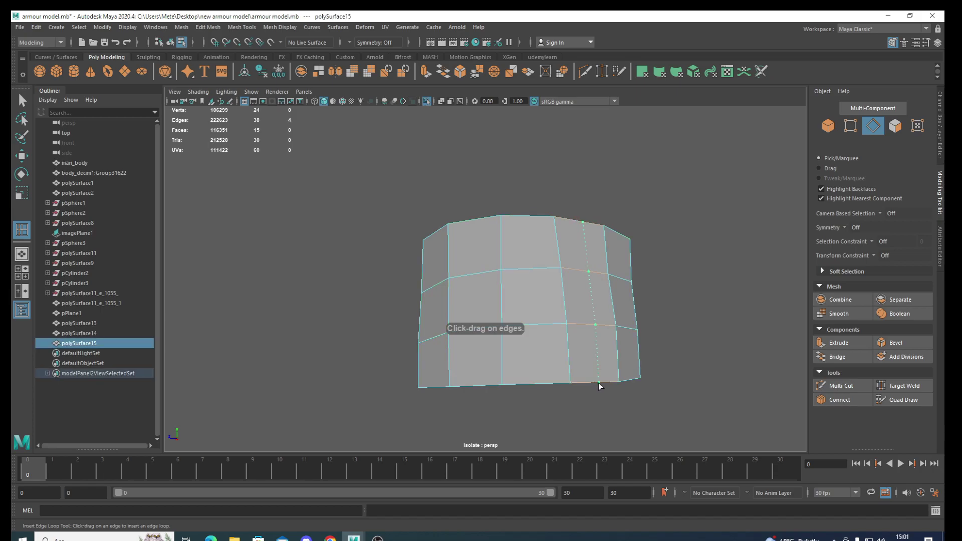
{"action": "left_click", "coordinate": [598, 383]}
{"action": "left_click", "coordinate": [537, 383]}
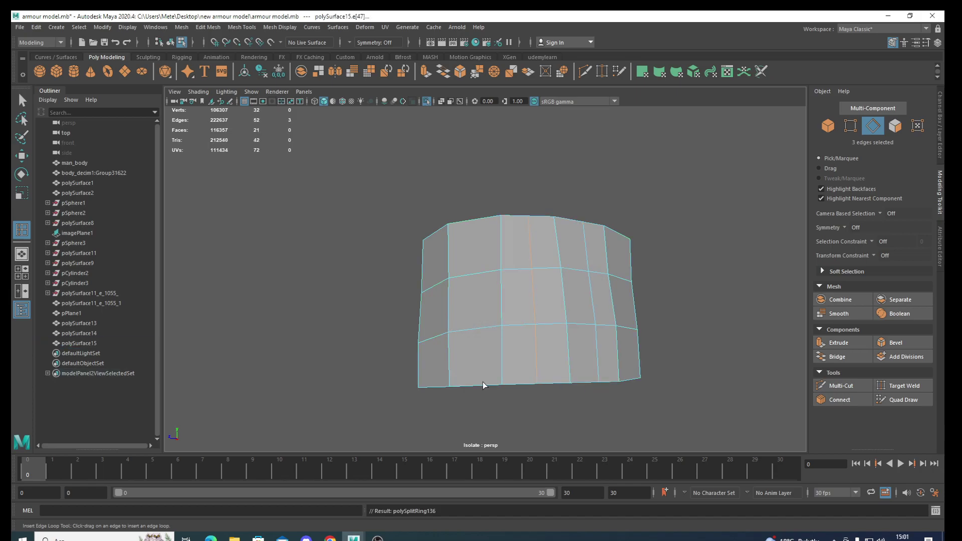
{"action": "left_click", "coordinate": [472, 385]}
{"action": "mouse_move", "coordinate": [467, 395]}
{"action": "left_mouse_down", "text": "alt"}
{"action": "mouse_move", "coordinate": [486, 398]}
{"action": "mouse_move", "coordinate": [453, 404]}
{"action": "left_mouse_up", "text": "alt"}
{"action": "key", "text": "q"}
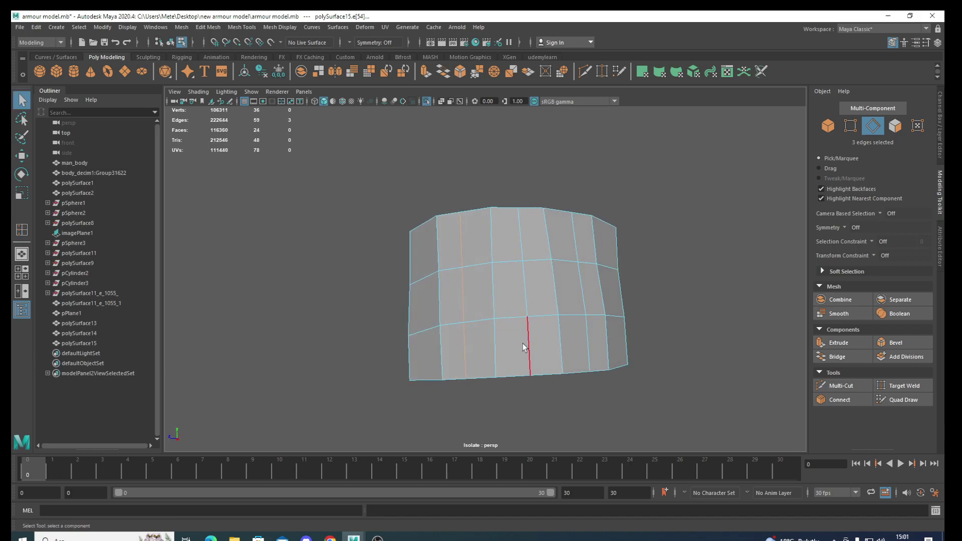
{"action": "right_click_drag", "start_coordinate": [523, 265], "coordinate": [525, 347]}
- In vertex mode, raise the selected bottom-edge vertices slightly
{"action": "left_click", "coordinate": [551, 252]}
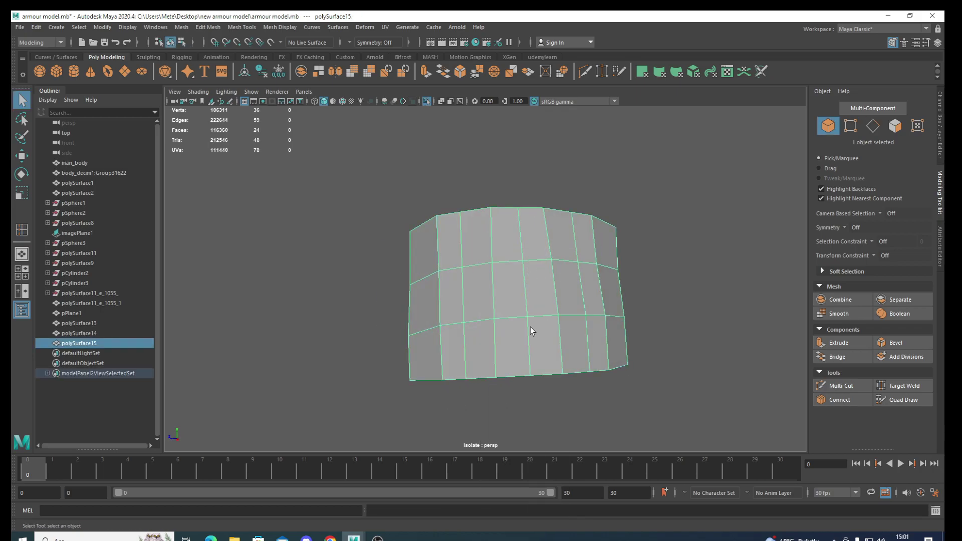
{"action": "right_click", "coordinate": [528, 265]}
{"action": "left_click", "coordinate": [481, 266]}
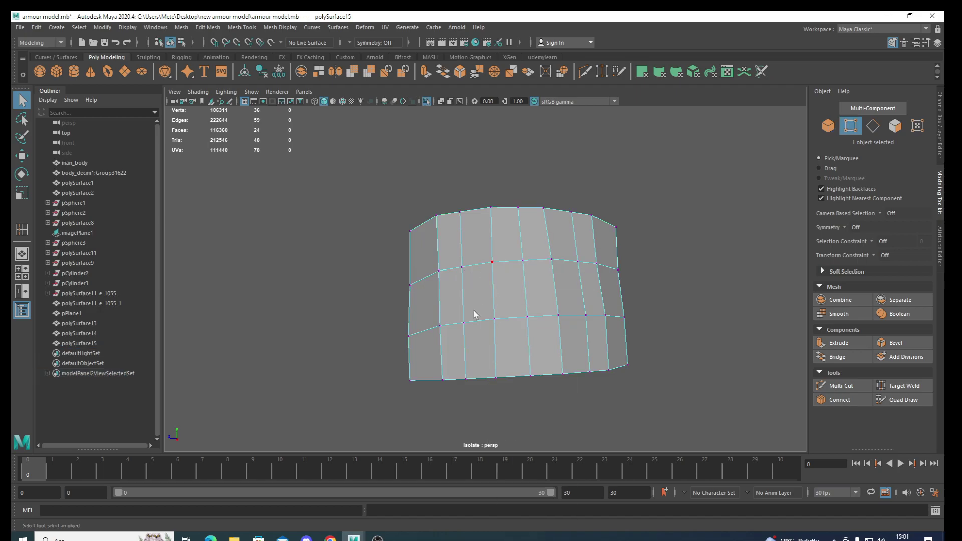
{"action": "left_click", "coordinate": [467, 380]}
{"action": "key", "text": "w"}
{"action": "left_click_drag", "start_coordinate": [535, 338], "coordinate": [532, 326]}
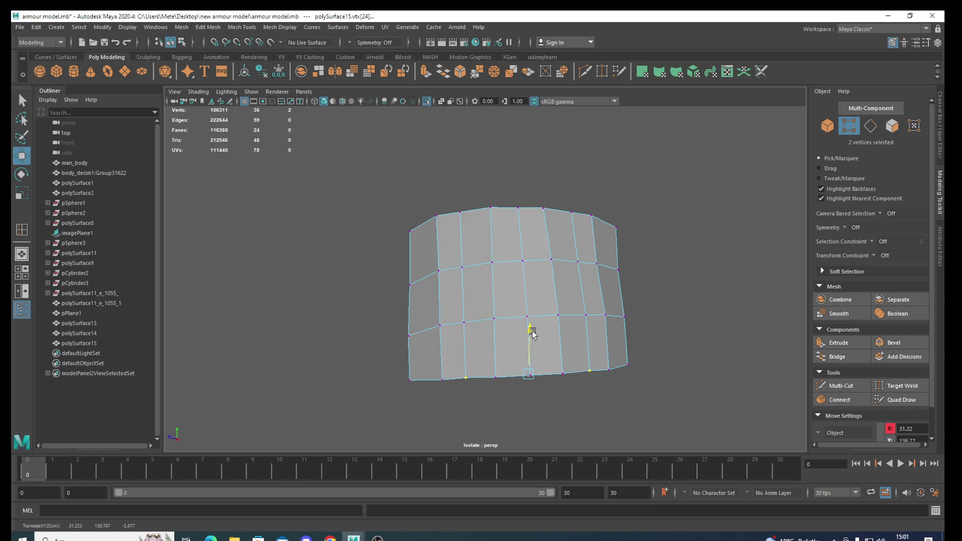
{"action": "left_click_drag", "start_coordinate": [532, 325], "coordinate": [533, 323]}
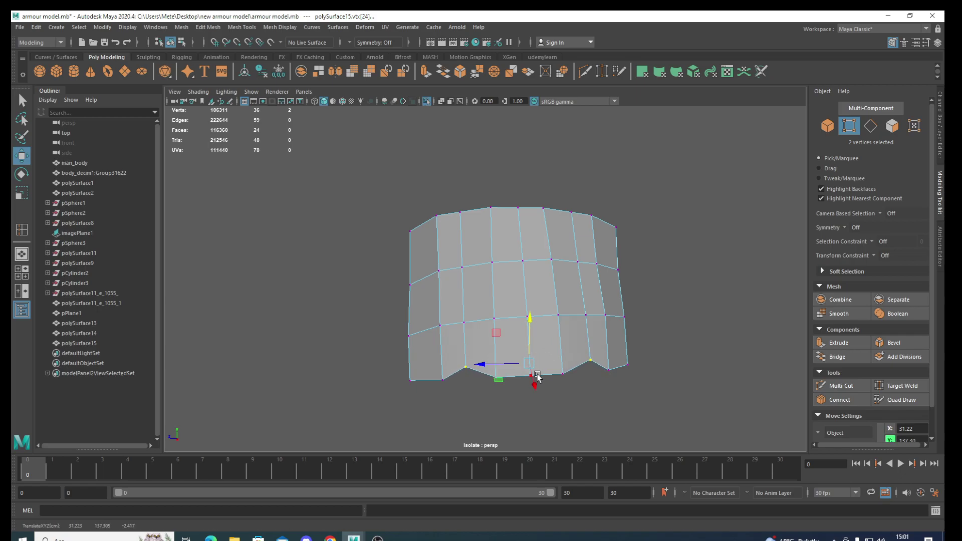
- Lift the right bottom vertex and the two bottom corner vertices upward
{"action": "left_click", "coordinate": [537, 378]}
{"action": "mouse_move", "coordinate": [531, 360]}
{"action": "left_mouse_down"}
{"action": "mouse_move", "coordinate": [533, 346]}
{"action": "mouse_move", "coordinate": [563, 382]}
{"action": "mouse_move", "coordinate": [591, 385]}
{"action": "left_mouse_up"}
{"action": "left_click", "coordinate": [623, 380]}
{"action": "left_click_drag", "start_coordinate": [558, 420], "coordinate": [538, 425], "text": "alt"}
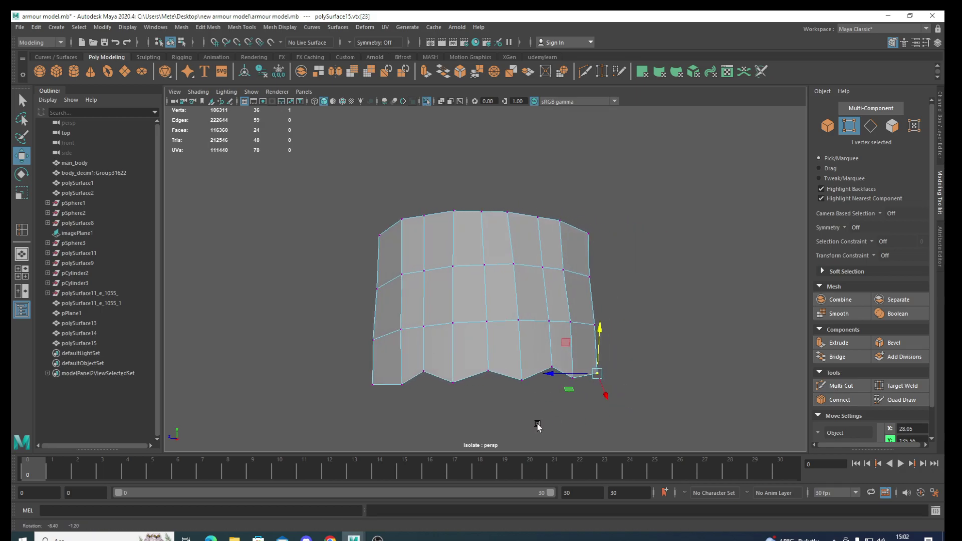
{"action": "left_click", "coordinate": [373, 385], "text": "shift"}
{"action": "left_click_drag", "start_coordinate": [487, 337], "coordinate": [487, 326]}
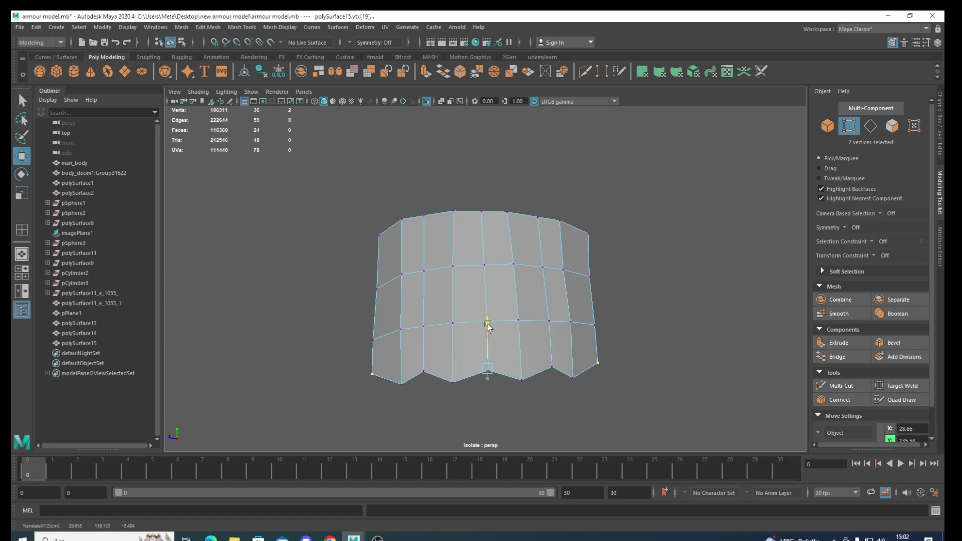
{"action": "mouse_move", "coordinate": [438, 368]}
{"action": "left_mouse_down", "text": "alt"}
{"action": "mouse_move", "coordinate": [543, 378]}
{"action": "mouse_move", "coordinate": [491, 395]}
{"action": "mouse_move", "coordinate": [453, 385]}
{"action": "mouse_move", "coordinate": [495, 341]}
{"action": "left_mouse_up", "text": "alt"}
{"action": "right_click_drag", "start_coordinate": [495, 265], "coordinate": [521, 258]}
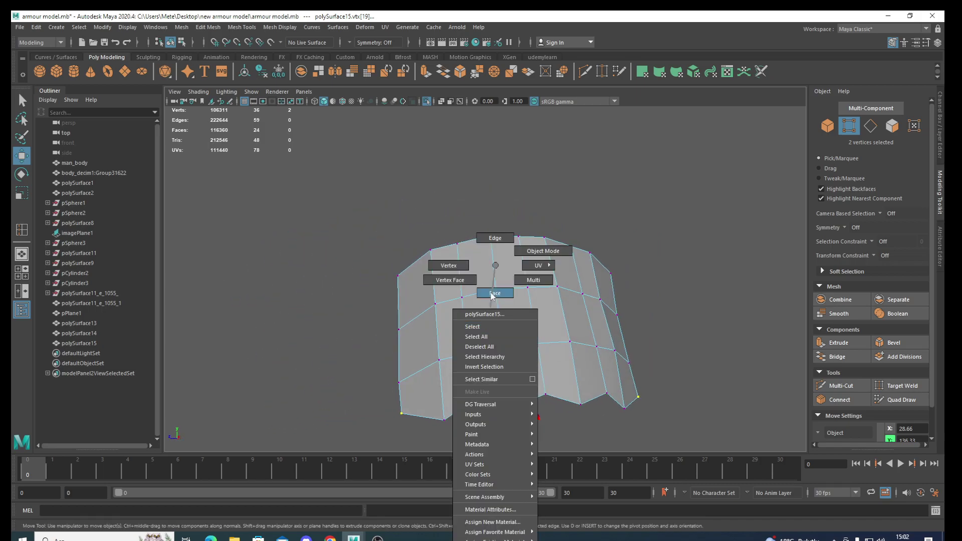
- Select several vertical edge loops on the plate and shift them slightly sideways
{"action": "left_click_drag", "start_coordinate": [525, 255], "coordinate": [433, 265], "text": "alt"}
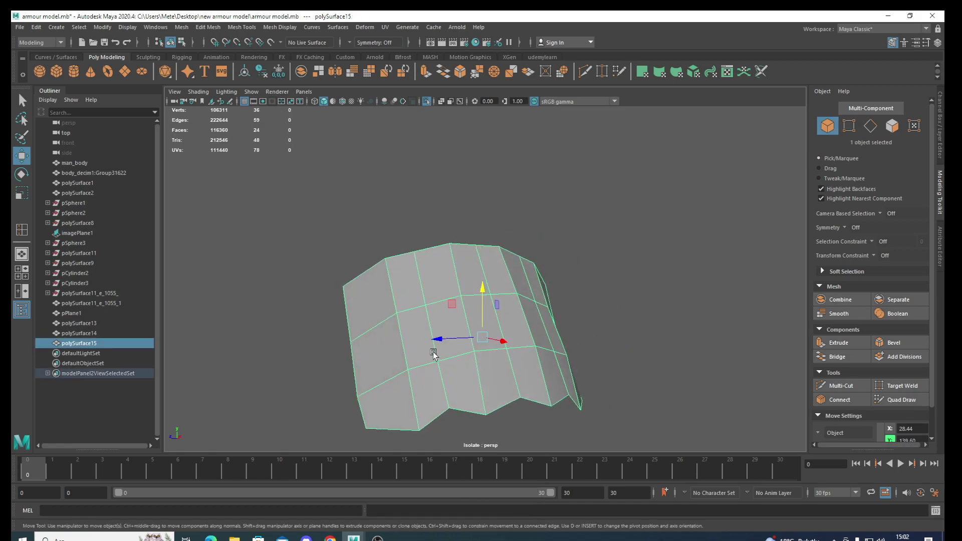
{"action": "right_click_drag", "start_coordinate": [434, 265], "coordinate": [426, 244]}
{"action": "left_click", "coordinate": [404, 349]}
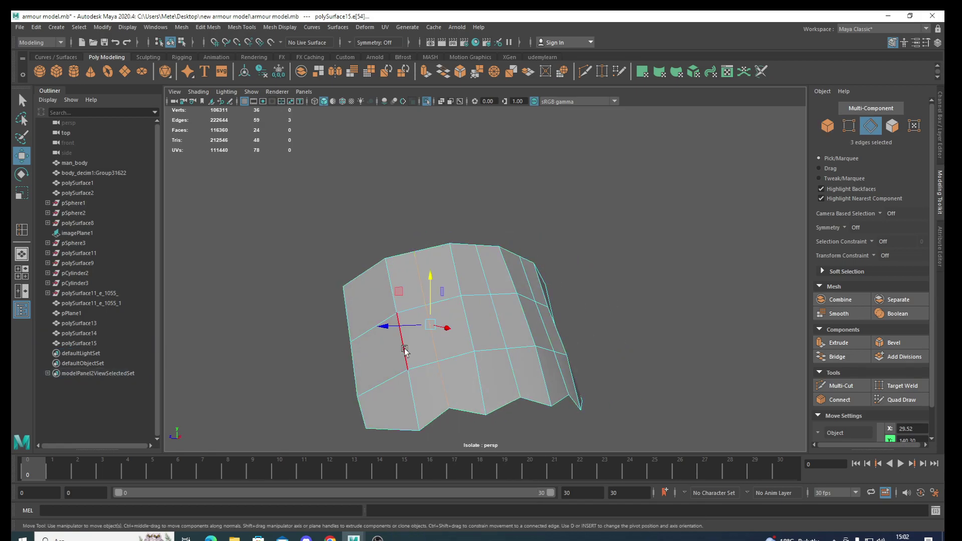
{"action": "double_click", "coordinate": [470, 339], "text": "shift"}
{"action": "mouse_move", "coordinate": [515, 365]}
{"action": "left_mouse_down", "text": "alt"}
{"action": "mouse_move", "coordinate": [511, 388]}
{"action": "mouse_move", "coordinate": [555, 343]}
{"action": "left_mouse_up", "text": "alt"}
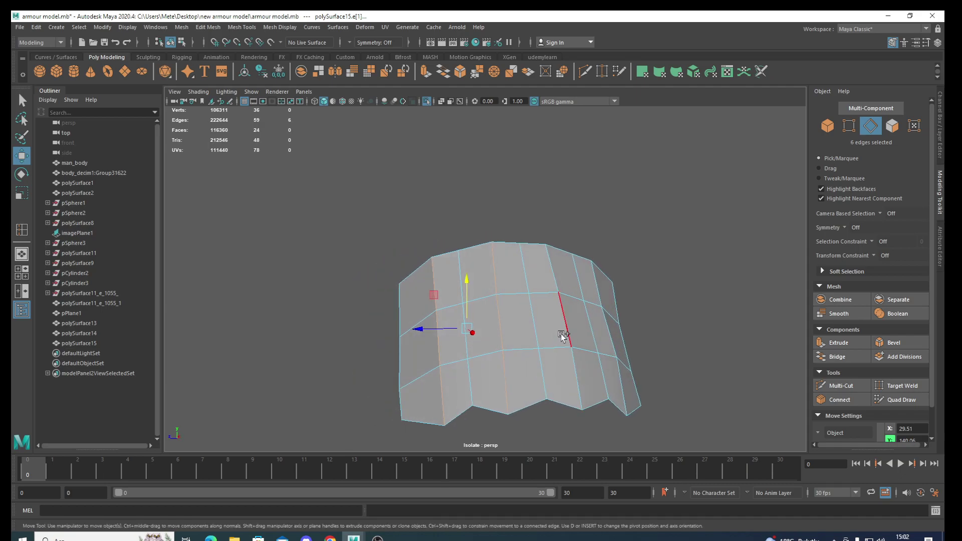
{"action": "double_click", "coordinate": [563, 337], "text": "shift"}
{"action": "mouse_move", "coordinate": [573, 397]}
{"action": "left_mouse_down", "text": "alt"}
{"action": "mouse_move", "coordinate": [403, 391]}
{"action": "mouse_move", "coordinate": [420, 375]}
{"action": "left_mouse_up", "text": "alt"}
{"action": "left_click", "coordinate": [509, 350], "text": "shift"}
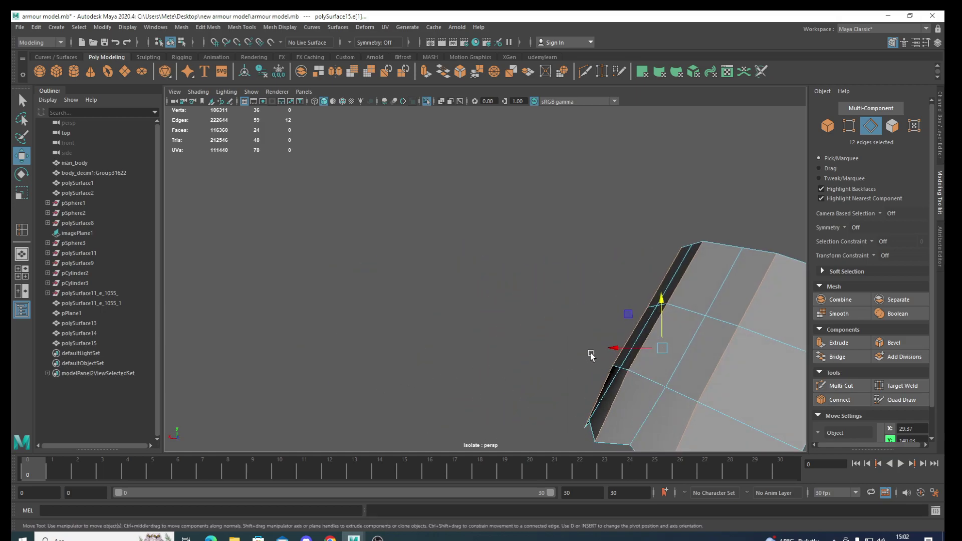
{"action": "mouse_move", "coordinate": [615, 349]}
{"action": "left_mouse_down"}
{"action": "mouse_move", "coordinate": [635, 406]}
{"action": "mouse_move", "coordinate": [632, 351]}
{"action": "mouse_move", "coordinate": [615, 336]}
{"action": "left_mouse_up"}
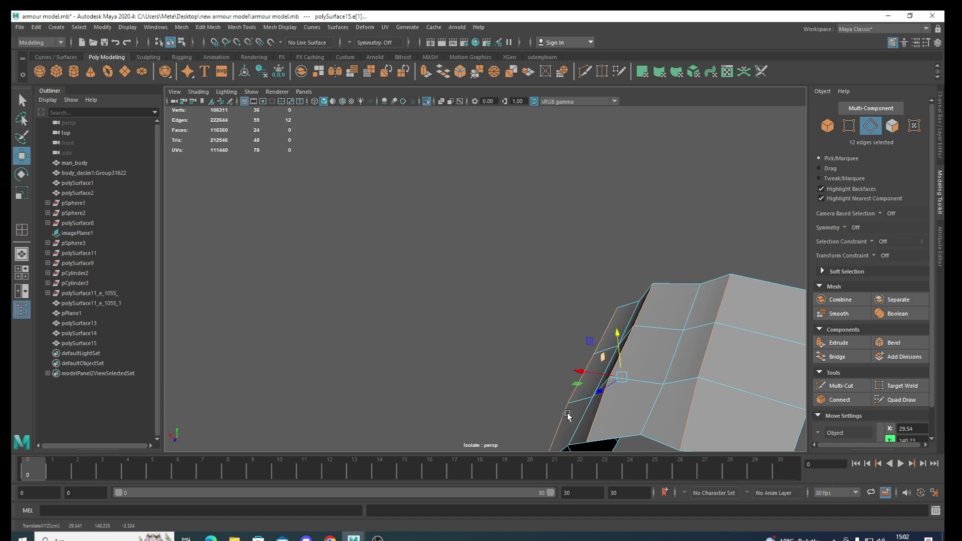
- Return the plate to Object Mode, then switch to face selection
{"action": "mouse_move", "coordinate": [568, 415]}
{"action": "left_mouse_down", "text": "alt"}
{"action": "mouse_move", "coordinate": [637, 441]}
{"action": "mouse_move", "coordinate": [525, 414]}
{"action": "mouse_move", "coordinate": [650, 418]}
{"action": "mouse_move", "coordinate": [545, 412]}
{"action": "mouse_move", "coordinate": [560, 380]}
{"action": "left_mouse_up", "text": "alt"}
{"action": "right_click", "coordinate": [561, 380]}
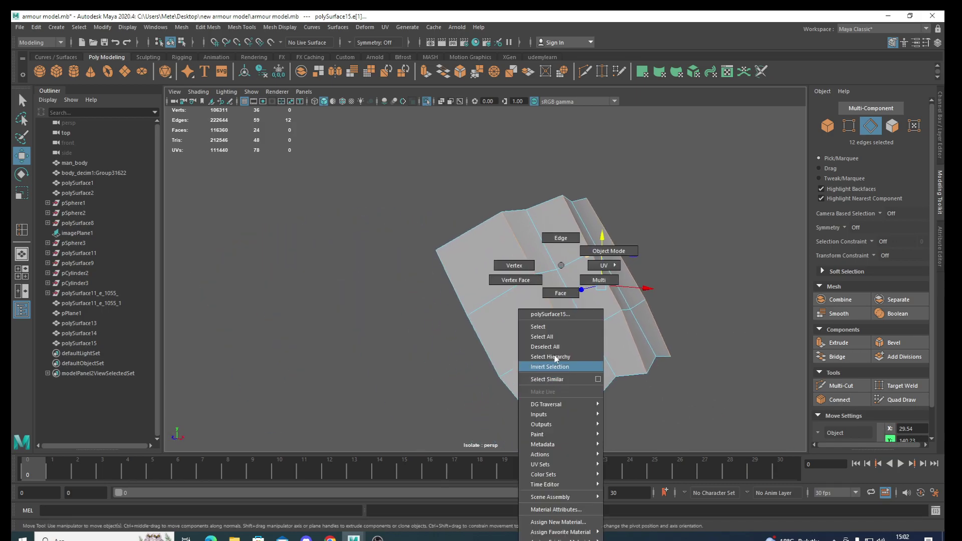
{"action": "left_click", "coordinate": [609, 250]}
{"action": "middle_click_drag", "start_coordinate": [616, 380], "coordinate": [441, 383], "text": "alt"}
{"action": "right_click_drag", "start_coordinate": [553, 273], "coordinate": [554, 295]}
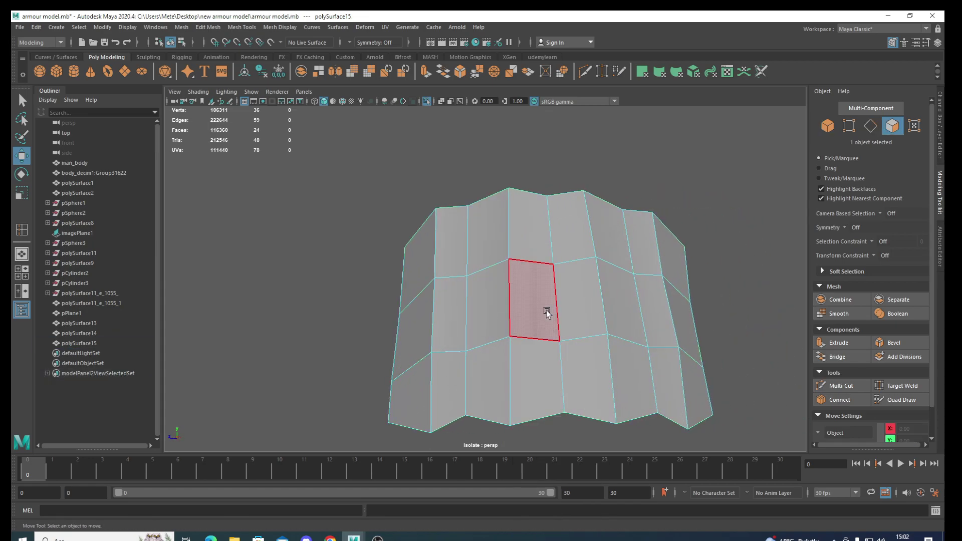
- Extrude all 24 plate faces with Local Translate Z 1 for thickness
{"action": "double_click", "coordinate": [525, 371]}
{"action": "right_click", "coordinate": [524, 371], "text": "shift"}
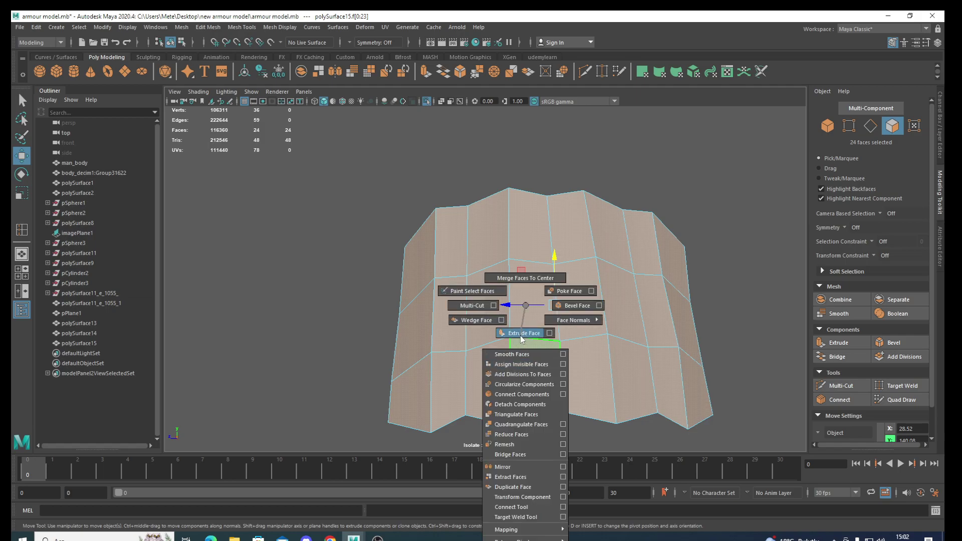
{"action": "left_click", "coordinate": [520, 335]}
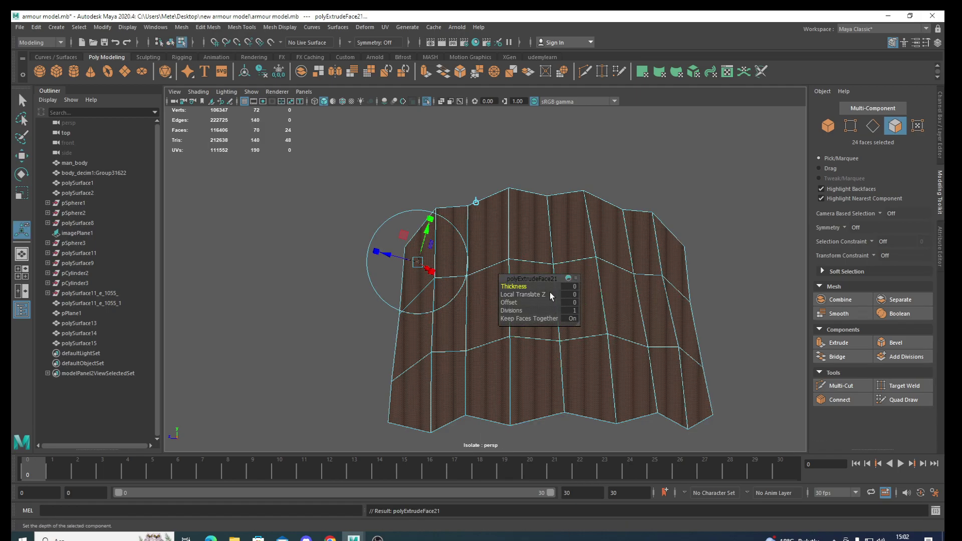
{"action": "left_click_drag", "start_coordinate": [547, 293], "coordinate": [551, 293]}
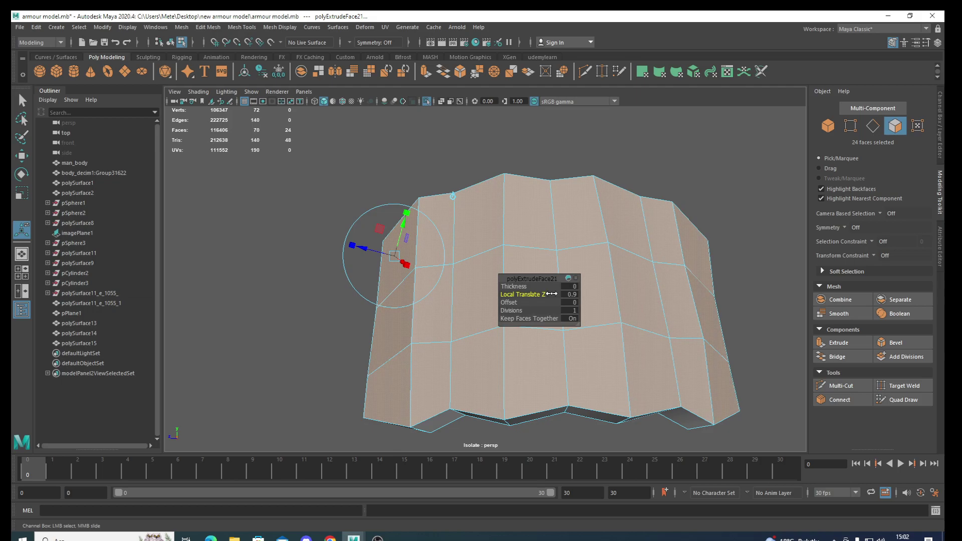
{"action": "left_click_drag", "start_coordinate": [552, 293], "coordinate": [552, 293]}
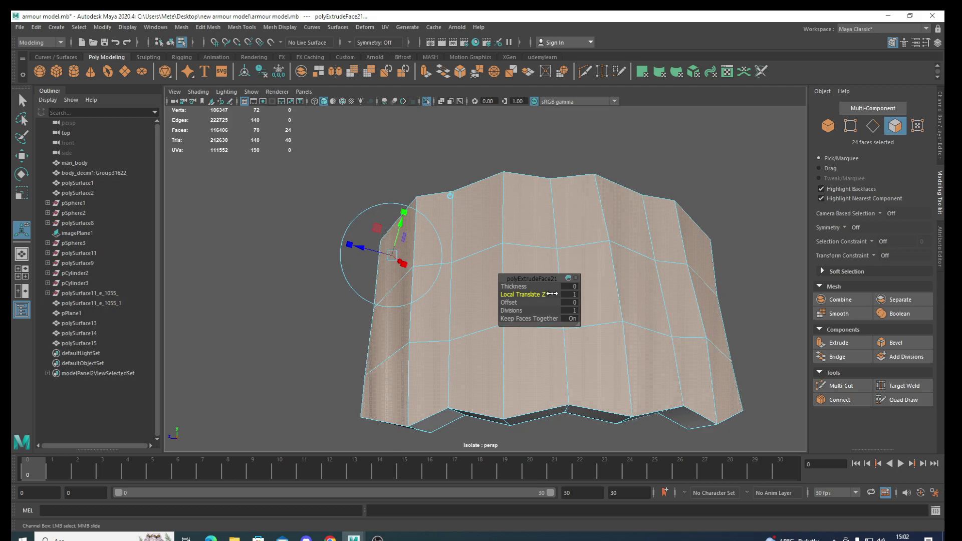
{"action": "left_click_drag", "start_coordinate": [499, 373], "coordinate": [575, 361], "text": "alt"}
- Return to whole-object selection and briefly check the plate with a smoothed preview
{"action": "key", "text": "q"}
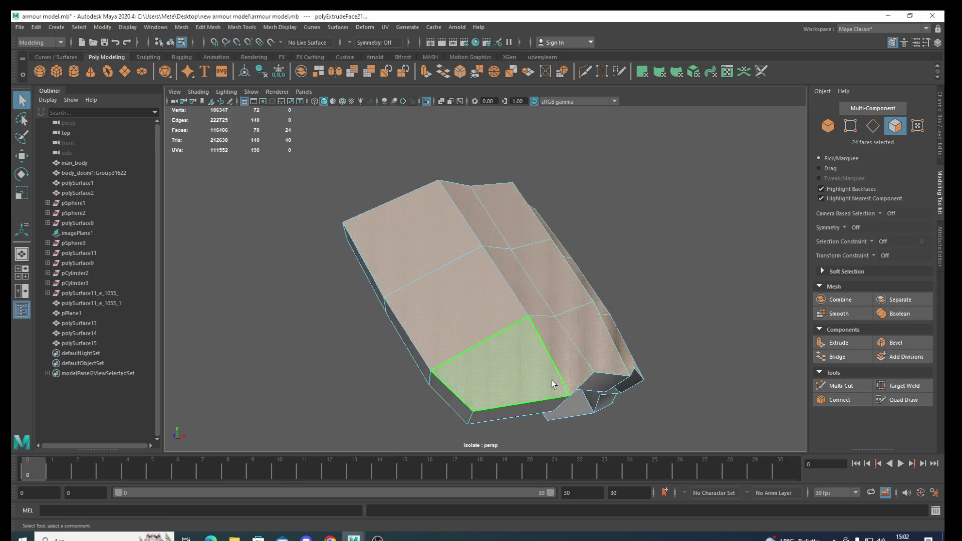
{"action": "right_click_drag", "start_coordinate": [524, 265], "coordinate": [567, 248]}
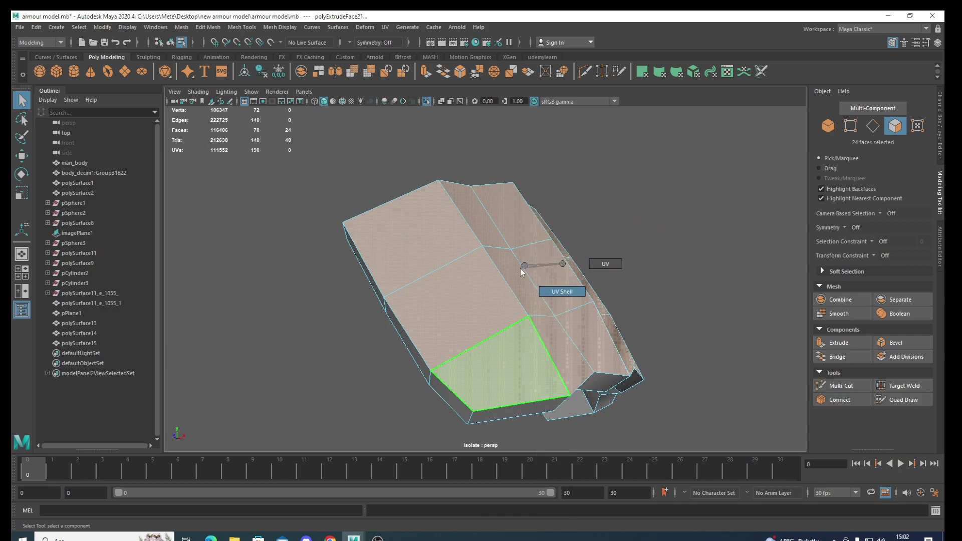
{"action": "right_click_drag", "start_coordinate": [520, 268], "coordinate": [523, 238]}
{"action": "left_click_drag", "start_coordinate": [556, 323], "coordinate": [541, 310], "text": "alt"}
{"action": "middle_click_drag", "start_coordinate": [541, 310], "coordinate": [561, 305], "text": "alt"}
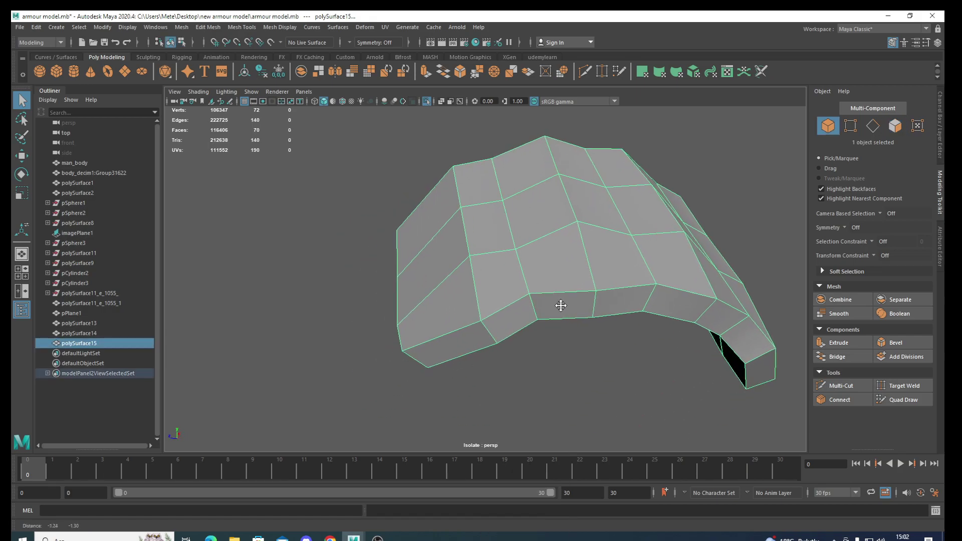
{"action": "mouse_move", "coordinate": [560, 305]}
{"action": "left_mouse_down", "text": "alt"}
{"action": "mouse_move", "coordinate": [525, 359]}
{"action": "mouse_move", "coordinate": [521, 333]}
{"action": "left_mouse_up", "text": "alt"}
{"action": "key", "text": "2"}
{"action": "key", "text": "1"}
{"action": "scroll", "coordinate": [539, 359], "scroll_direction": "up", "scroll_amount": 2}
{"action": "scroll", "coordinate": [526, 325], "scroll_direction": "up", "scroll_amount": 2}
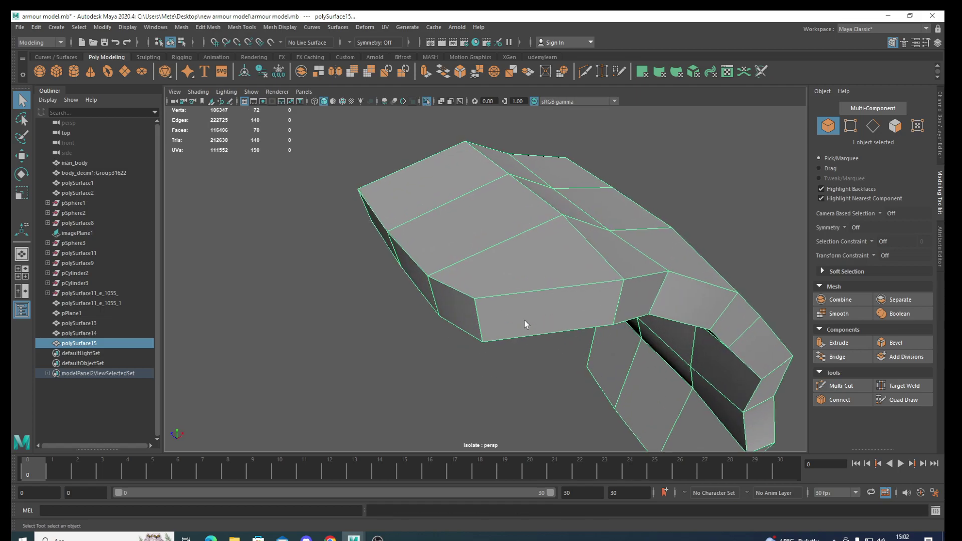
- Select the full loop of border faces around the plate
{"action": "right_click", "coordinate": [525, 323]}
{"action": "left_click", "coordinate": [532, 295]}
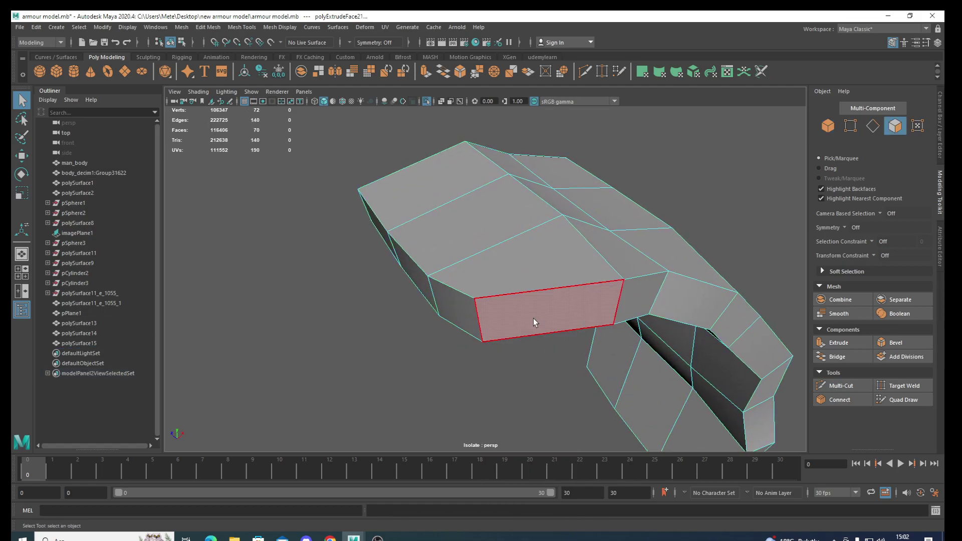
{"action": "left_click", "coordinate": [533, 318]}
{"action": "double_click", "coordinate": [642, 294], "text": "shift"}
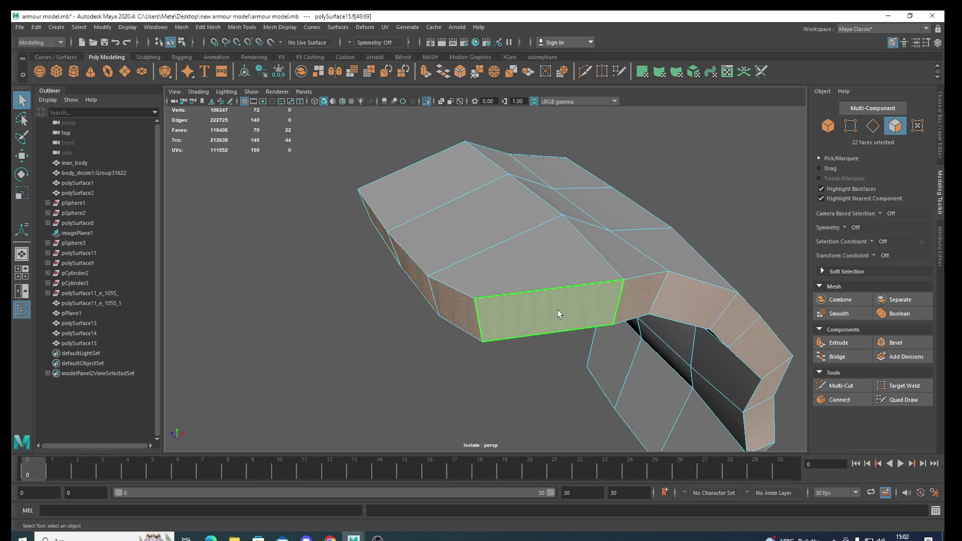
- Extrude the border face loop with Local Translate Z 0.3
{"action": "right_click_drag", "start_coordinate": [558, 307], "coordinate": [560, 335], "text": "shift"}
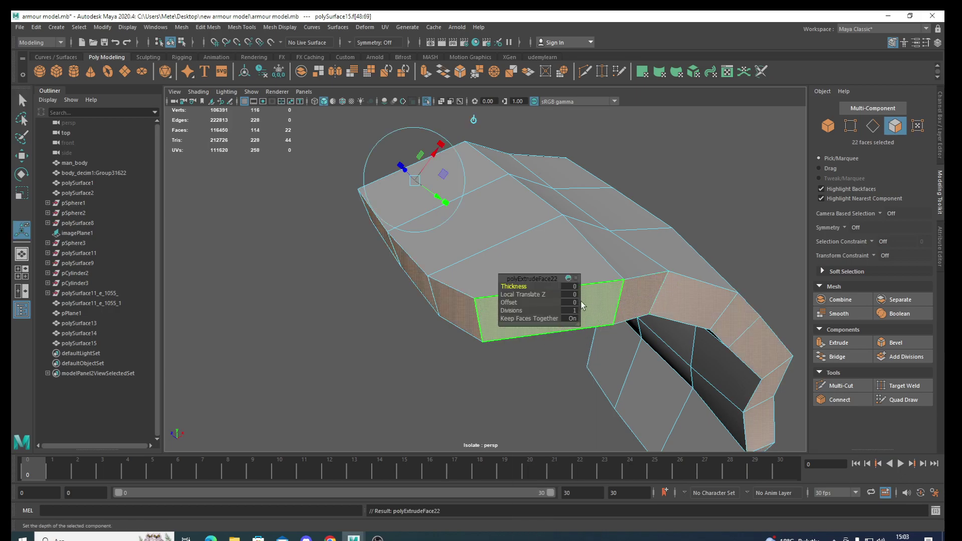
{"action": "left_click_drag", "start_coordinate": [540, 295], "coordinate": [513, 392]}
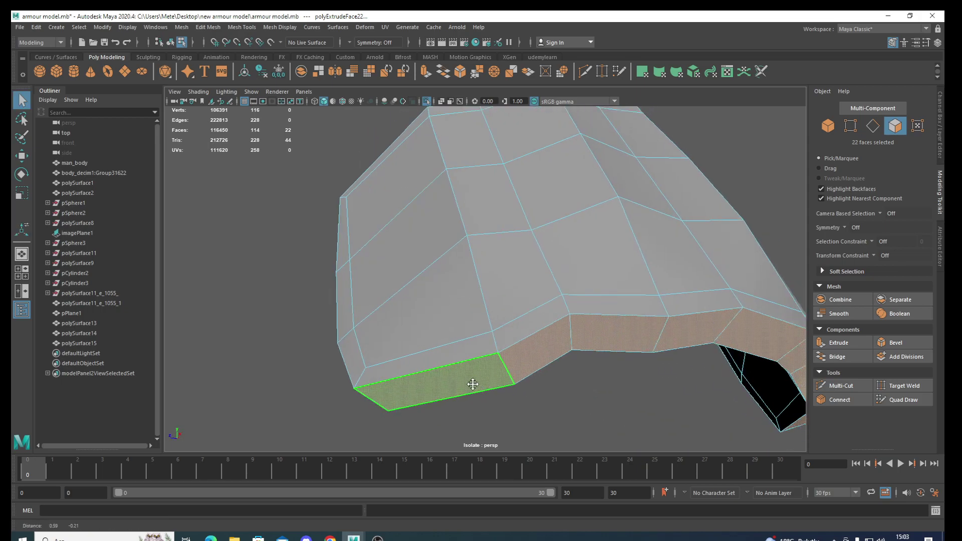
{"action": "right_click_drag", "start_coordinate": [472, 386], "coordinate": [511, 380], "text": "alt"}
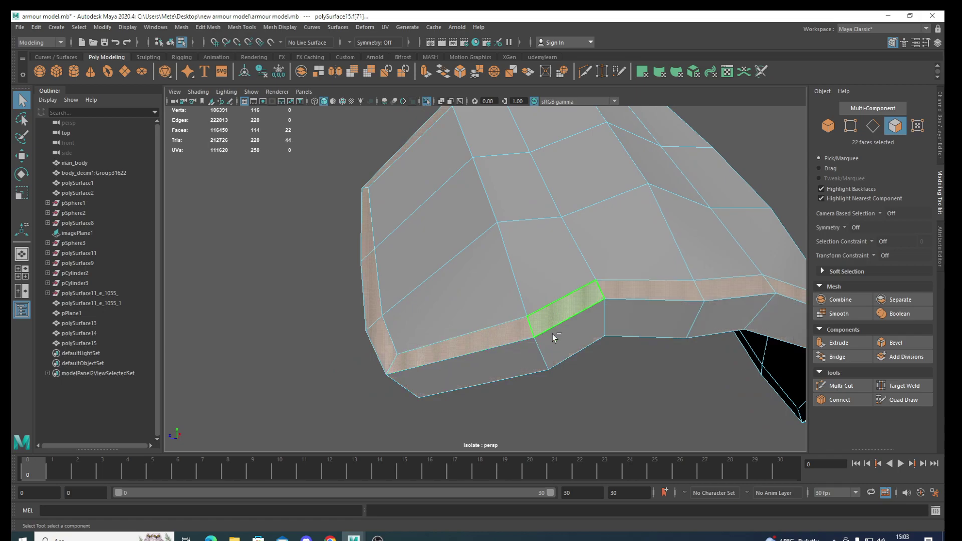
{"action": "left_click_drag", "start_coordinate": [552, 333], "coordinate": [591, 381], "text": "alt"}
- Extrude the border faces a second time, pushing them out into a raised rim
{"action": "right_click", "coordinate": [588, 345], "text": "shift"}
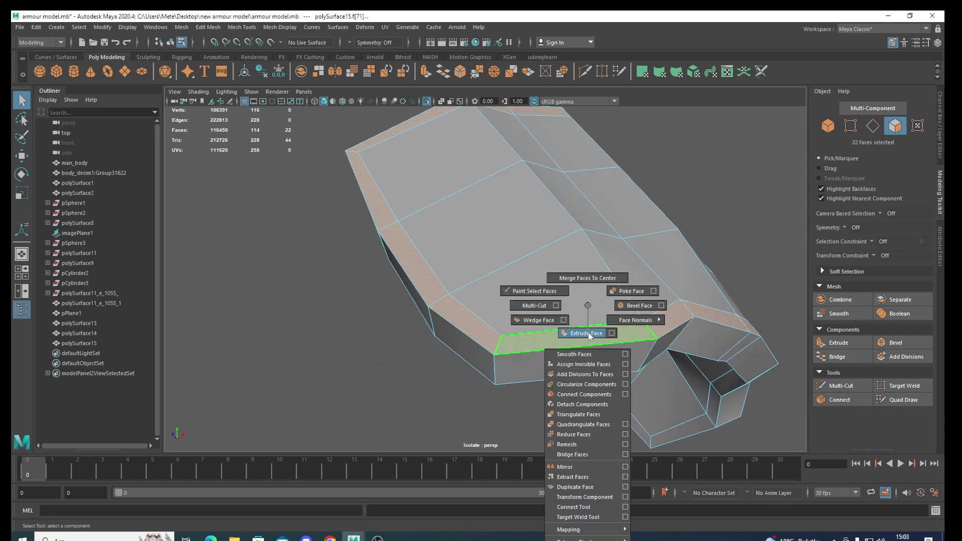
{"action": "left_click", "coordinate": [586, 333]}
{"action": "left_click", "coordinate": [526, 294]}
{"action": "middle_click_drag", "start_coordinate": [526, 295], "coordinate": [531, 294]}
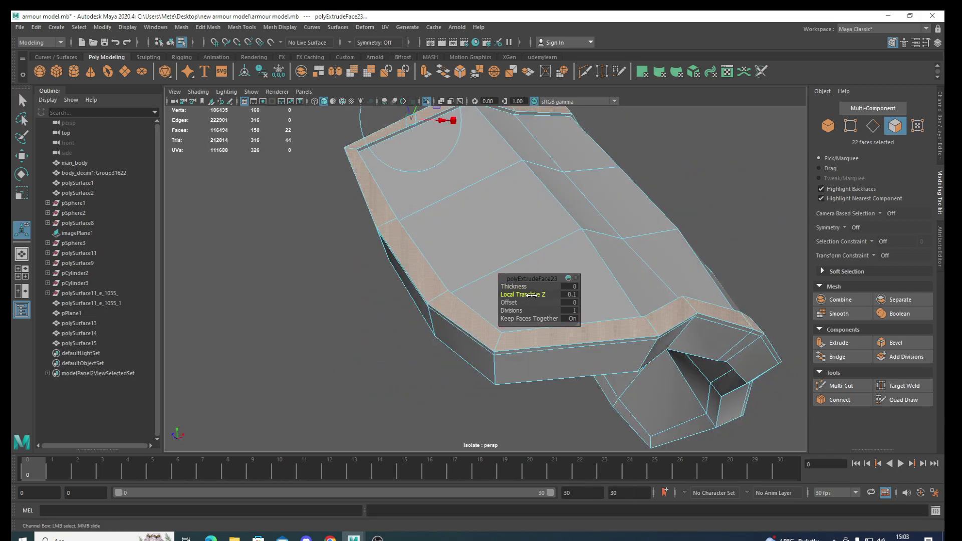
{"action": "left_click_drag", "start_coordinate": [531, 294], "coordinate": [534, 295]}
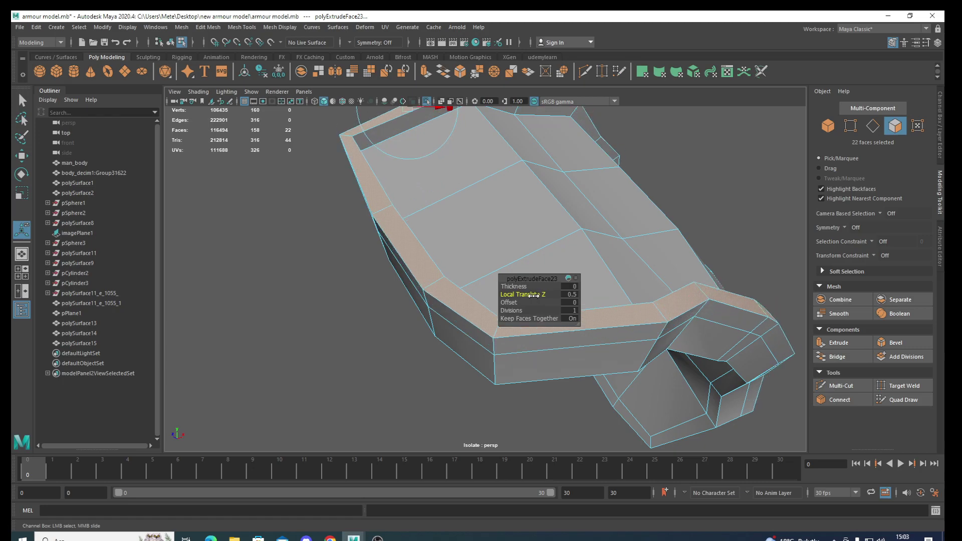
{"action": "mouse_move", "coordinate": [551, 385]}
{"action": "left_mouse_down", "text": "alt"}
{"action": "mouse_move", "coordinate": [481, 408]}
{"action": "mouse_move", "coordinate": [481, 258]}
{"action": "left_mouse_up", "text": "alt"}
{"action": "key", "text": "q"}
{"action": "right_click_drag", "start_coordinate": [481, 258], "coordinate": [538, 233]}
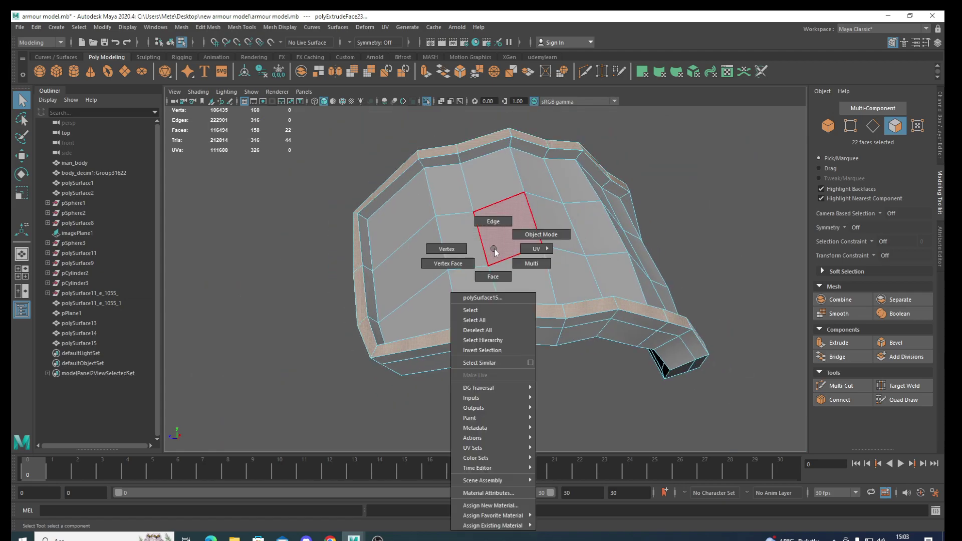
{"action": "left_click_drag", "start_coordinate": [510, 297], "coordinate": [507, 329], "text": "alt"}
{"action": "key", "text": "3"}
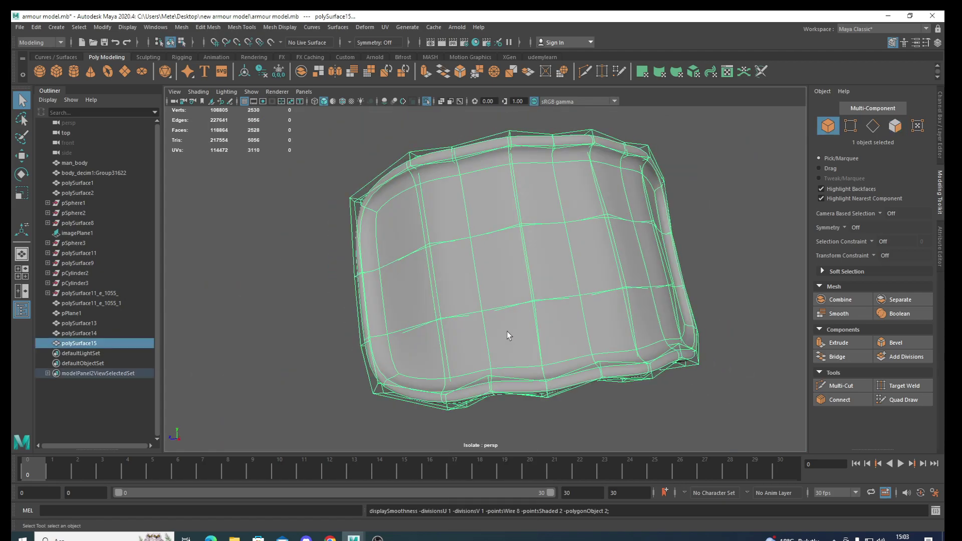
{"action": "key", "text": "1"}
{"action": "key", "text": "ctrl+1"}
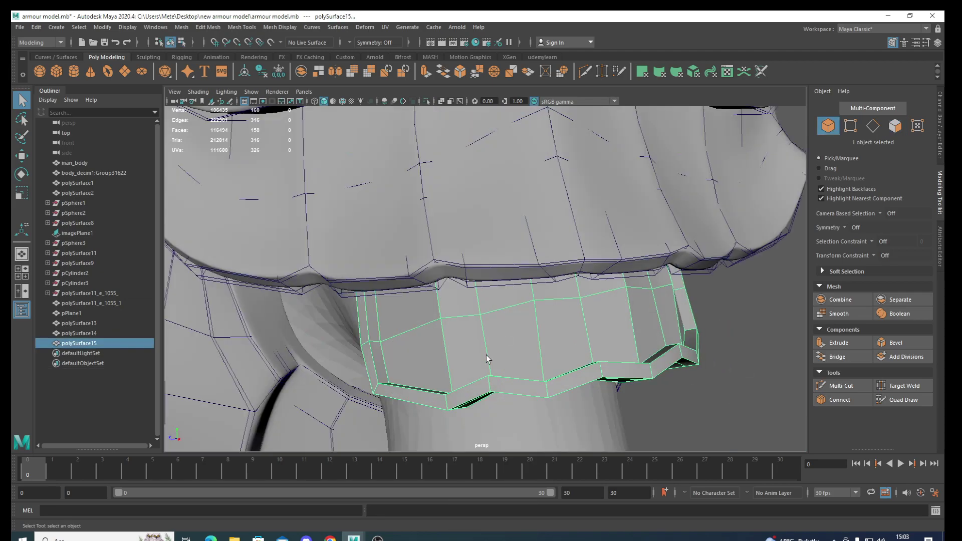
{"action": "mouse_move", "coordinate": [497, 340]}
{"action": "left_mouse_down", "text": "alt"}
{"action": "mouse_move", "coordinate": [560, 333]}
{"action": "mouse_move", "coordinate": [481, 344]}
{"action": "mouse_move", "coordinate": [506, 329]}
{"action": "mouse_move", "coordinate": [584, 325]}
{"action": "mouse_move", "coordinate": [569, 339]}
{"action": "mouse_move", "coordinate": [483, 322]}
{"action": "left_mouse_up", "text": "alt"}
{"action": "key", "text": "ctrl+1"}
- Insert a new edge loop across the armour plate
{"action": "scroll", "coordinate": [511, 337], "scroll_direction": "up", "scroll_amount": 3}
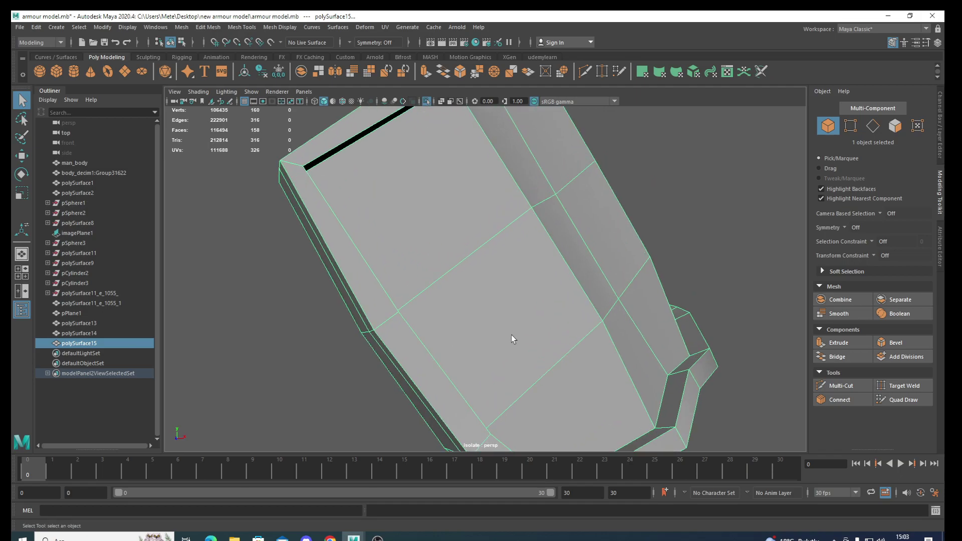
{"action": "mouse_move", "coordinate": [511, 337]}
{"action": "middle_mouse_down", "text": "alt"}
{"action": "mouse_move", "coordinate": [531, 217]}
{"action": "mouse_move", "coordinate": [570, 365]}
{"action": "middle_mouse_up", "text": "alt"}
{"action": "right_click_drag", "start_coordinate": [458, 277], "coordinate": [413, 265], "text": "shift"}
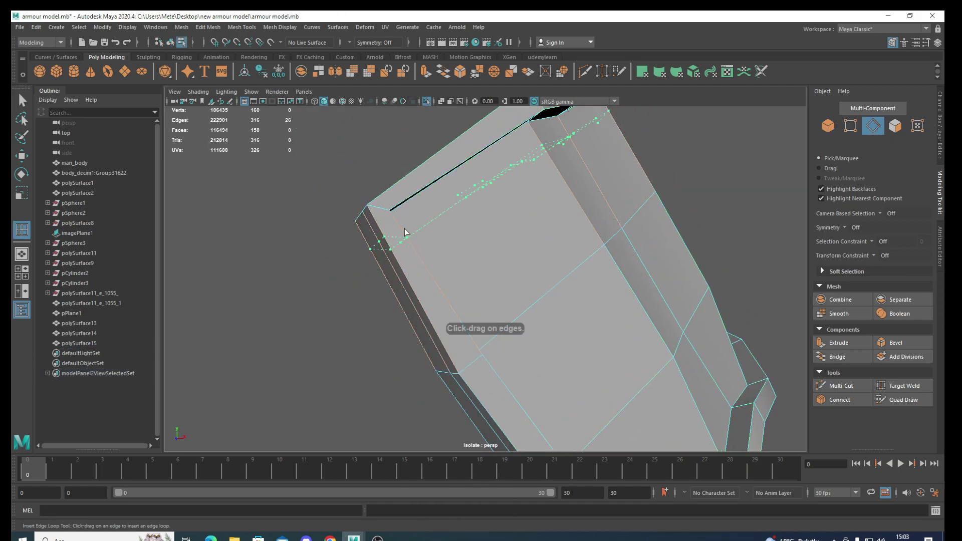
{"action": "left_click", "coordinate": [396, 212]}
{"action": "mouse_move", "coordinate": [462, 286]}
{"action": "left_mouse_down", "text": "alt"}
{"action": "mouse_move", "coordinate": [408, 303]}
{"action": "mouse_move", "coordinate": [491, 315]}
{"action": "left_mouse_up", "text": "alt"}
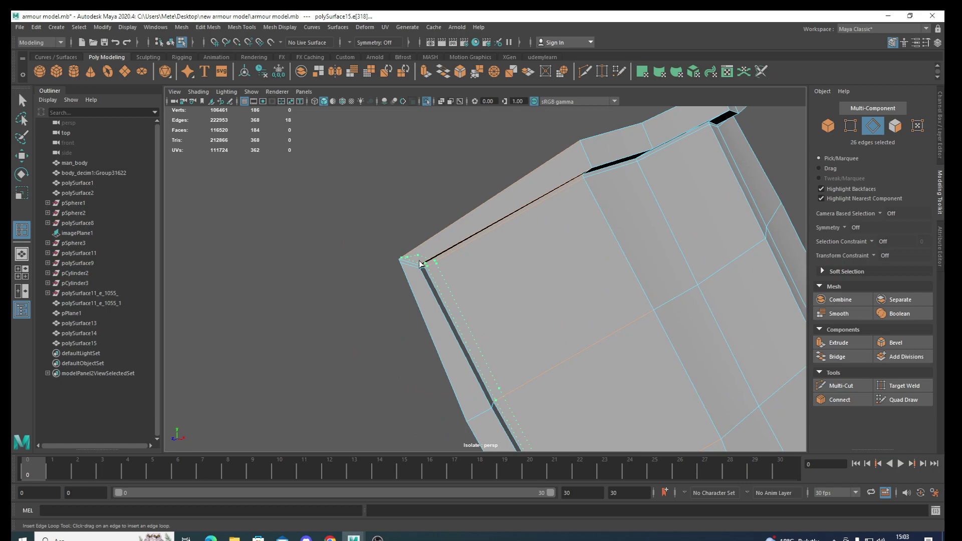
- Inspect the plate in smoothed preview, then return to object selection mode
{"action": "left_click_drag", "start_coordinate": [570, 364], "coordinate": [464, 187], "text": "alt"}
{"action": "mouse_move", "coordinate": [496, 333]}
{"action": "left_mouse_down", "text": "alt"}
{"action": "mouse_move", "coordinate": [472, 322]}
{"action": "mouse_move", "coordinate": [489, 327]}
{"action": "mouse_move", "coordinate": [483, 343]}
{"action": "mouse_move", "coordinate": [554, 335]}
{"action": "mouse_move", "coordinate": [554, 315]}
{"action": "mouse_move", "coordinate": [571, 348]}
{"action": "mouse_move", "coordinate": [496, 294]}
{"action": "mouse_move", "coordinate": [500, 350]}
{"action": "mouse_move", "coordinate": [515, 369]}
{"action": "mouse_move", "coordinate": [595, 369]}
{"action": "mouse_move", "coordinate": [503, 387]}
{"action": "mouse_move", "coordinate": [554, 314]}
{"action": "left_mouse_up", "text": "alt"}
{"action": "key", "text": "2"}
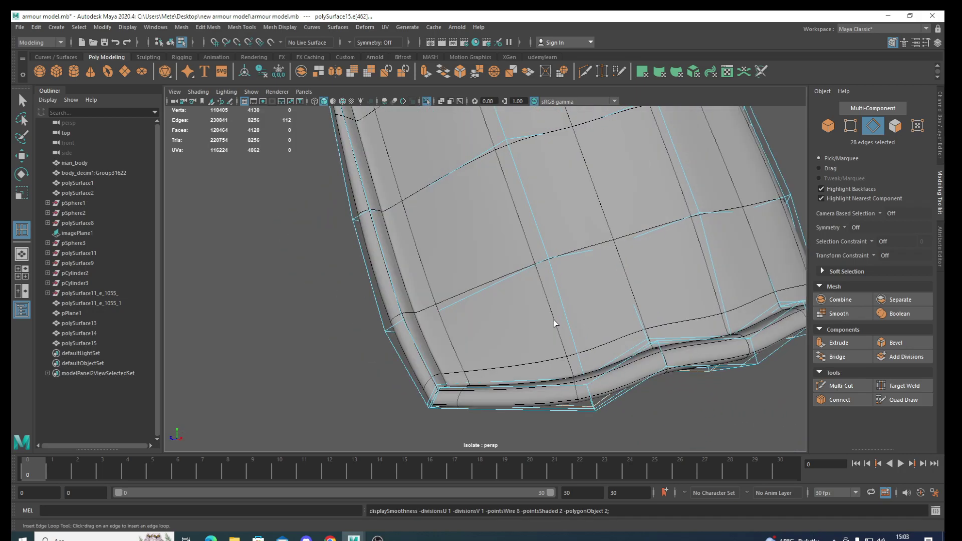
{"action": "right_click_drag", "start_coordinate": [554, 320], "coordinate": [513, 434], "text": "alt"}
{"action": "mouse_move", "coordinate": [513, 435]}
{"action": "left_mouse_down", "text": "alt"}
{"action": "mouse_move", "coordinate": [597, 367]}
{"action": "mouse_move", "coordinate": [451, 271]}
{"action": "mouse_move", "coordinate": [459, 305]}
{"action": "mouse_move", "coordinate": [436, 296]}
{"action": "mouse_move", "coordinate": [554, 314]}
{"action": "left_mouse_up", "text": "alt"}
{"action": "key", "text": "1"}
{"action": "mouse_move", "coordinate": [554, 314]}
{"action": "right_mouse_down", "text": "alt"}
{"action": "mouse_move", "coordinate": [457, 318]}
{"action": "mouse_move", "coordinate": [575, 338]}
{"action": "mouse_move", "coordinate": [560, 389]}
{"action": "right_mouse_up", "text": "alt"}
{"action": "mouse_move", "coordinate": [561, 388]}
{"action": "left_mouse_down", "text": "alt"}
{"action": "mouse_move", "coordinate": [532, 294]}
{"action": "mouse_move", "coordinate": [447, 299]}
{"action": "mouse_move", "coordinate": [446, 286]}
{"action": "mouse_move", "coordinate": [453, 294]}
{"action": "mouse_move", "coordinate": [328, 276]}
{"action": "mouse_move", "coordinate": [434, 285]}
{"action": "mouse_move", "coordinate": [544, 312]}
{"action": "left_mouse_up", "text": "alt"}
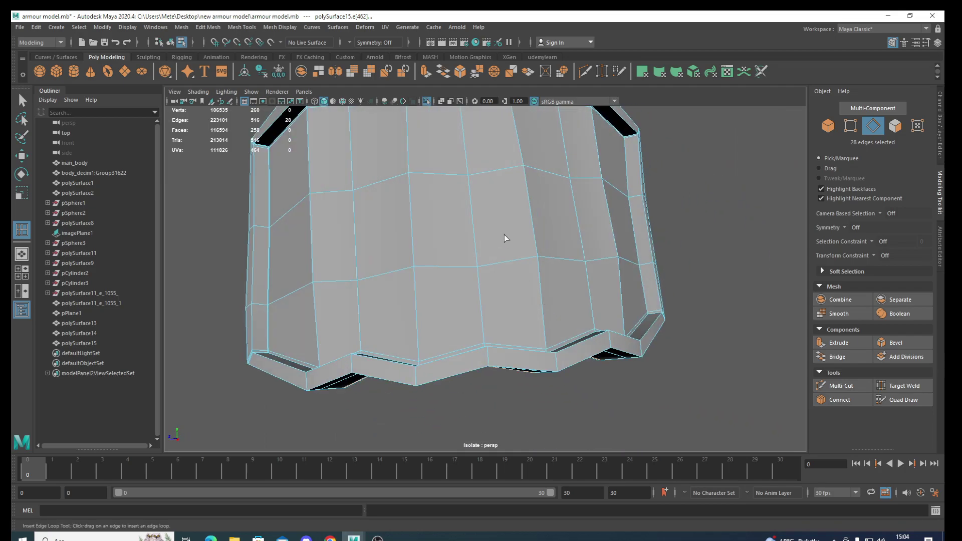
{"action": "right_click_drag", "start_coordinate": [504, 234], "coordinate": [519, 225]}
{"action": "left_click_drag", "start_coordinate": [494, 269], "coordinate": [573, 328], "text": "alt"}
- Insert a trial edge loop on the plate and undo it
{"action": "left_click", "coordinate": [521, 305]}
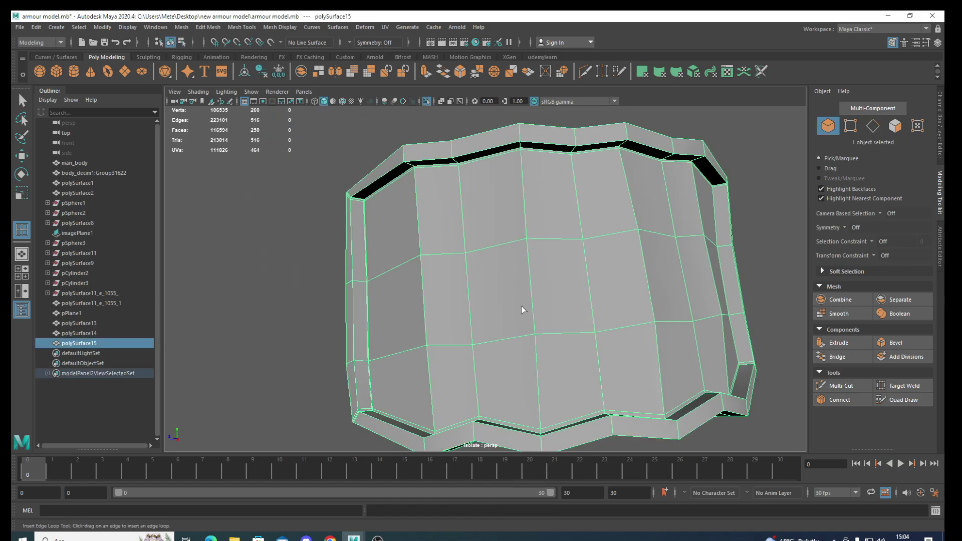
{"action": "left_click", "coordinate": [521, 311]}
{"action": "mouse_move", "coordinate": [518, 314]}
{"action": "left_mouse_down", "text": "alt"}
{"action": "mouse_move", "coordinate": [562, 322]}
{"action": "mouse_move", "coordinate": [617, 300]}
{"action": "mouse_move", "coordinate": [667, 302]}
{"action": "mouse_move", "coordinate": [511, 325]}
{"action": "mouse_move", "coordinate": [485, 315]}
{"action": "left_mouse_up", "text": "alt"}
{"action": "key", "text": "1"}
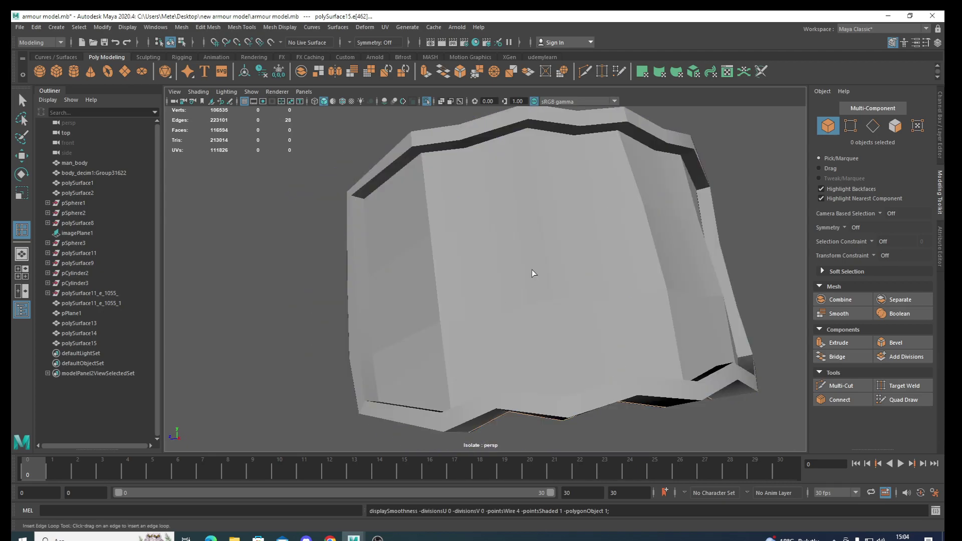
{"action": "key", "text": "F8"}
{"action": "left_click_drag", "start_coordinate": [545, 270], "coordinate": [546, 257]}
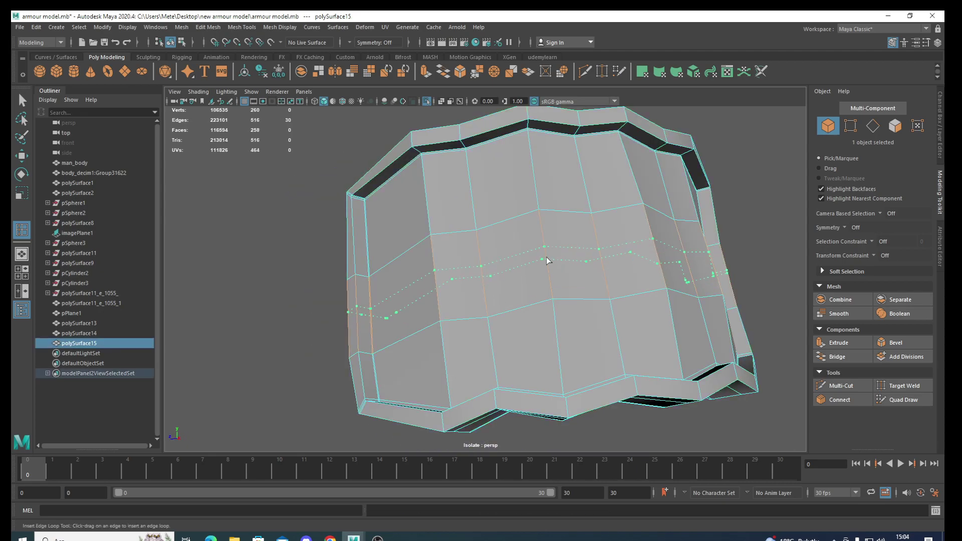
{"action": "key", "text": "ctrl+z"}
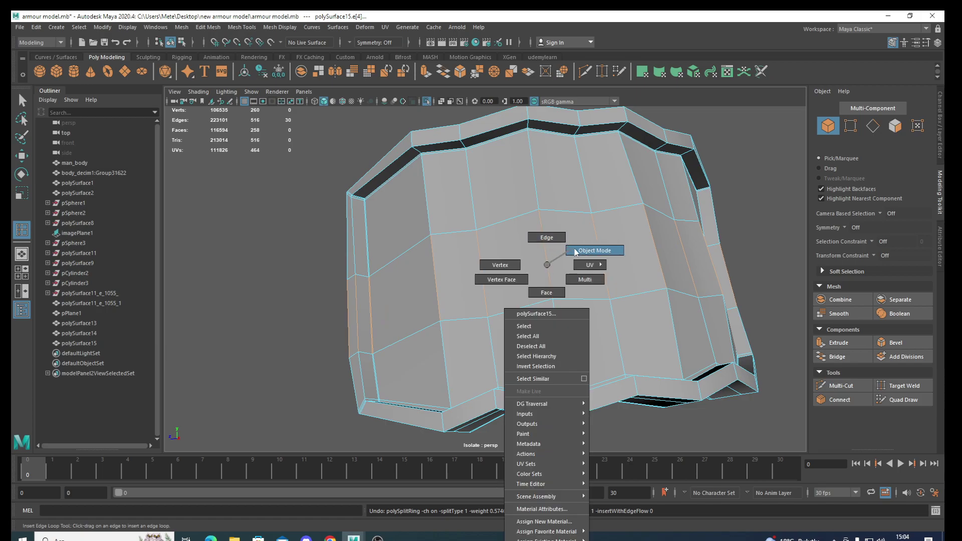
- Return to object selection and exit isolate select to show the whole character
{"action": "right_click_drag", "start_coordinate": [546, 263], "coordinate": [590, 249]}
{"action": "left_click", "coordinate": [544, 278]}
{"action": "key", "text": "q"}
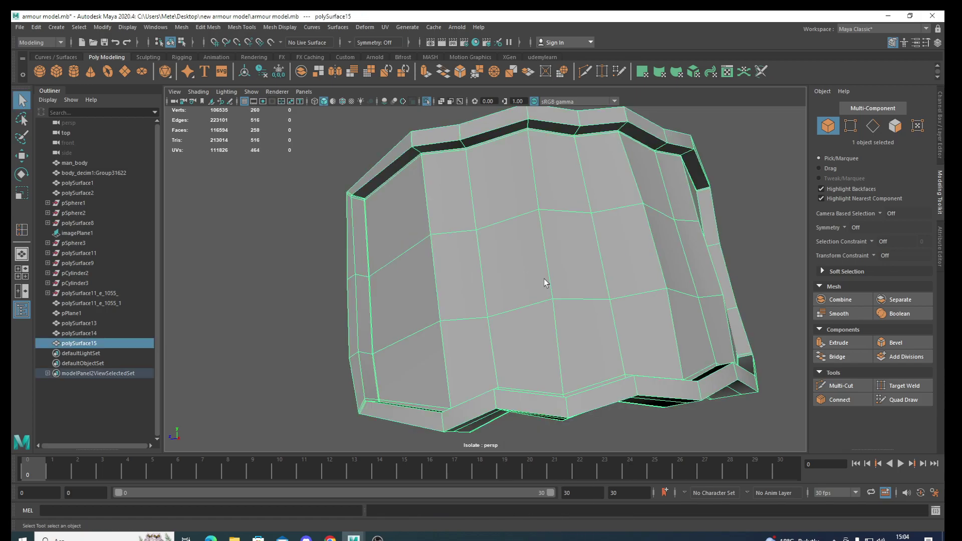
{"action": "mouse_move", "coordinate": [543, 279]}
{"action": "left_mouse_down", "text": "alt"}
{"action": "mouse_move", "coordinate": [470, 312]}
{"action": "mouse_move", "coordinate": [479, 332]}
{"action": "left_mouse_up", "text": "alt"}
{"action": "scroll", "coordinate": [477, 321], "scroll_direction": "up", "scroll_amount": 3}
{"action": "scroll", "coordinate": [477, 322], "scroll_direction": "down", "scroll_amount": 5}
{"action": "key", "text": "ctrl+1"}
{"action": "middle_click_drag", "start_coordinate": [481, 331], "coordinate": [493, 340], "text": "alt"}
- Move, tilt and slightly enlarge polySurface15 so it sits under the pauldron
{"action": "mouse_move", "coordinate": [493, 340]}
{"action": "left_mouse_down", "text": "alt"}
{"action": "mouse_move", "coordinate": [512, 305]}
{"action": "mouse_move", "coordinate": [565, 296]}
{"action": "left_mouse_up", "text": "alt"}
{"action": "key", "text": "w"}
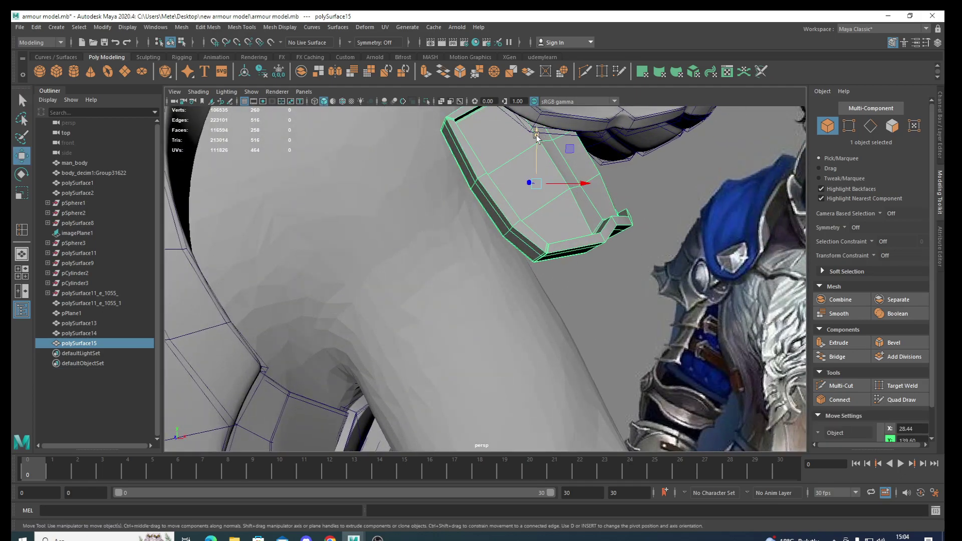
{"action": "left_click_drag", "start_coordinate": [535, 137], "coordinate": [540, 142]}
{"action": "mouse_move", "coordinate": [581, 199]}
{"action": "left_mouse_down"}
{"action": "mouse_move", "coordinate": [588, 197]}
{"action": "mouse_move", "coordinate": [552, 319]}
{"action": "left_mouse_up"}
{"action": "key", "text": "e"}
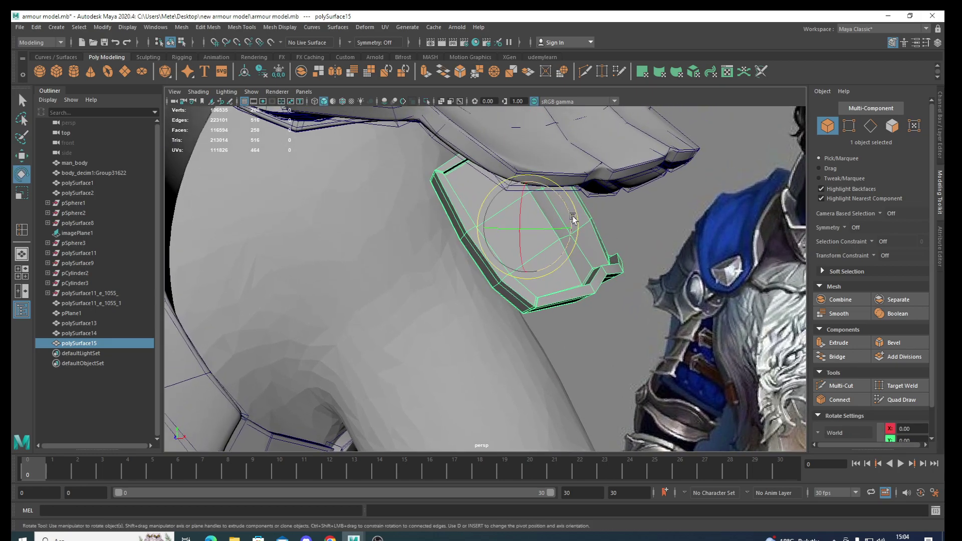
{"action": "mouse_move", "coordinate": [572, 216]}
{"action": "left_mouse_down"}
{"action": "mouse_move", "coordinate": [581, 234]}
{"action": "mouse_move", "coordinate": [552, 243]}
{"action": "left_mouse_up"}
{"action": "key", "text": "r"}
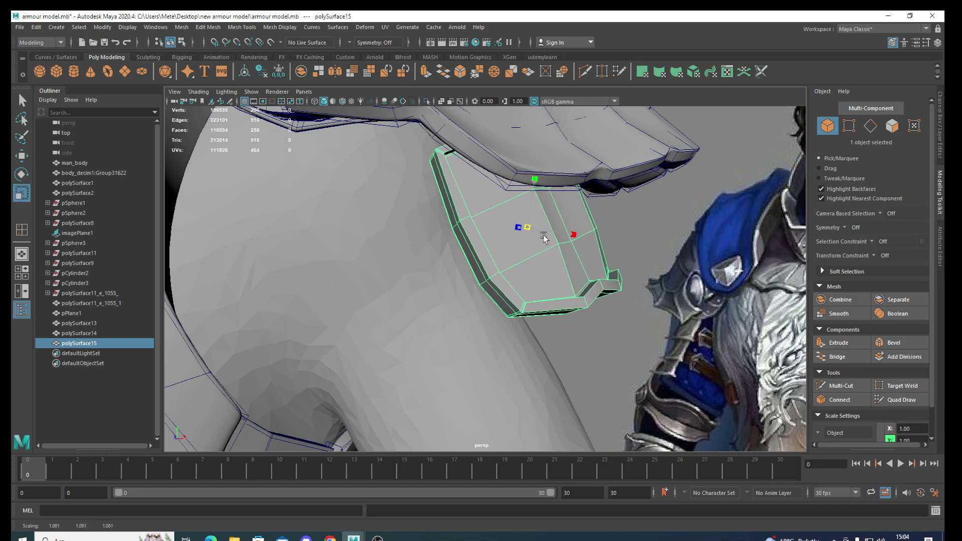
{"action": "middle_click_drag", "start_coordinate": [573, 295], "coordinate": [549, 291], "text": "alt"}
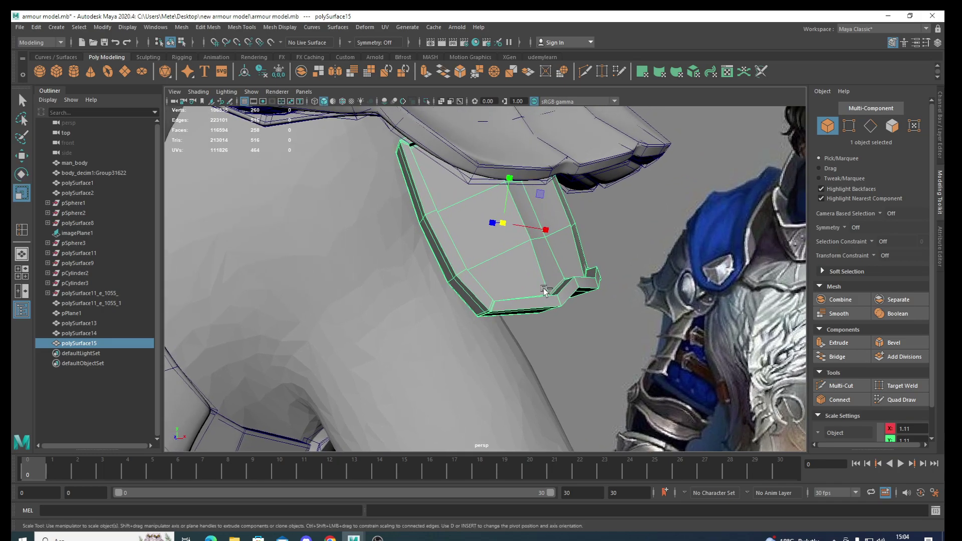
- Duplicate the plate as polySurface16 and move the copy down the upper arm
{"action": "key", "text": "ctrl+d"}
{"action": "key", "text": "w"}
{"action": "left_click_drag", "start_coordinate": [514, 183], "coordinate": [548, 258]}
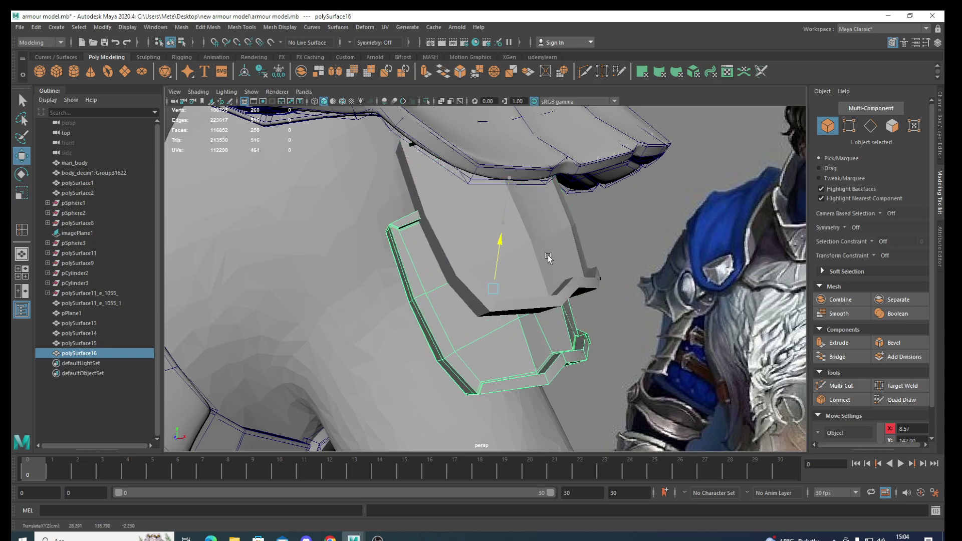
{"action": "left_click_drag", "start_coordinate": [539, 303], "coordinate": [523, 273]}
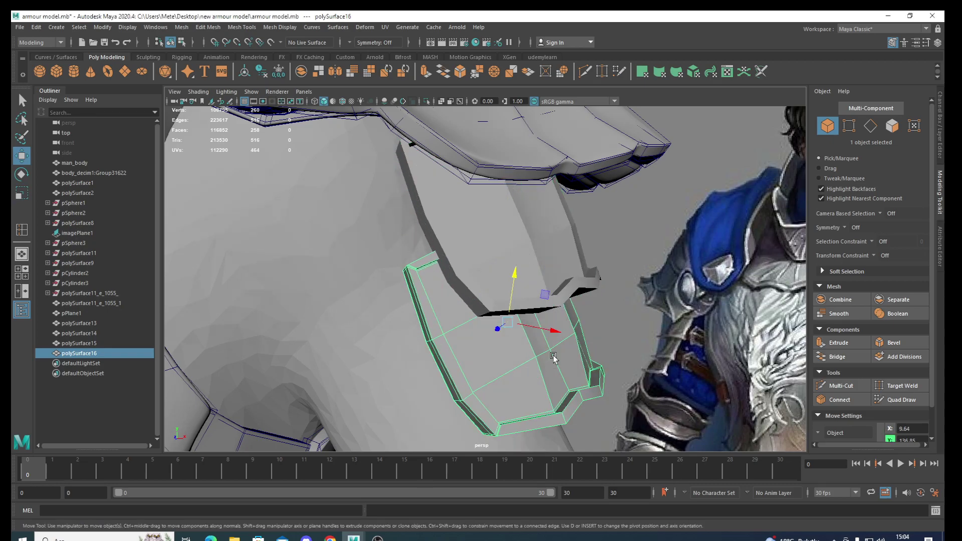
{"action": "key", "text": "space"}
{"action": "key", "text": "space"}
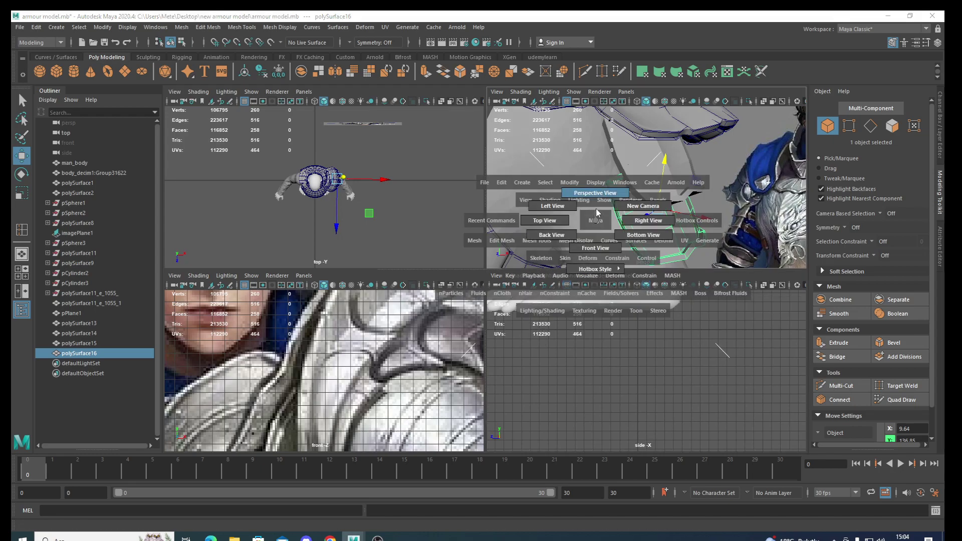
{"action": "key", "text": "space"}
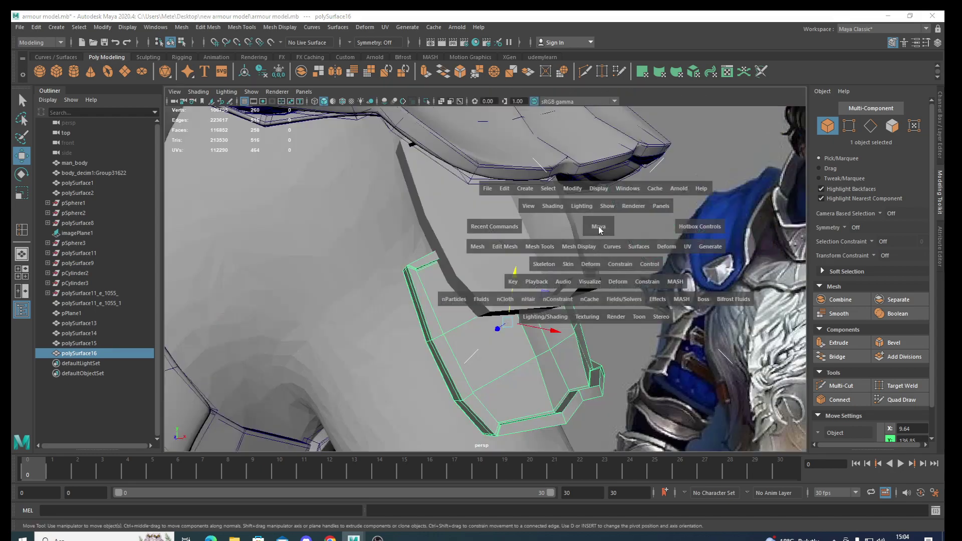
{"action": "key", "text": "space"}
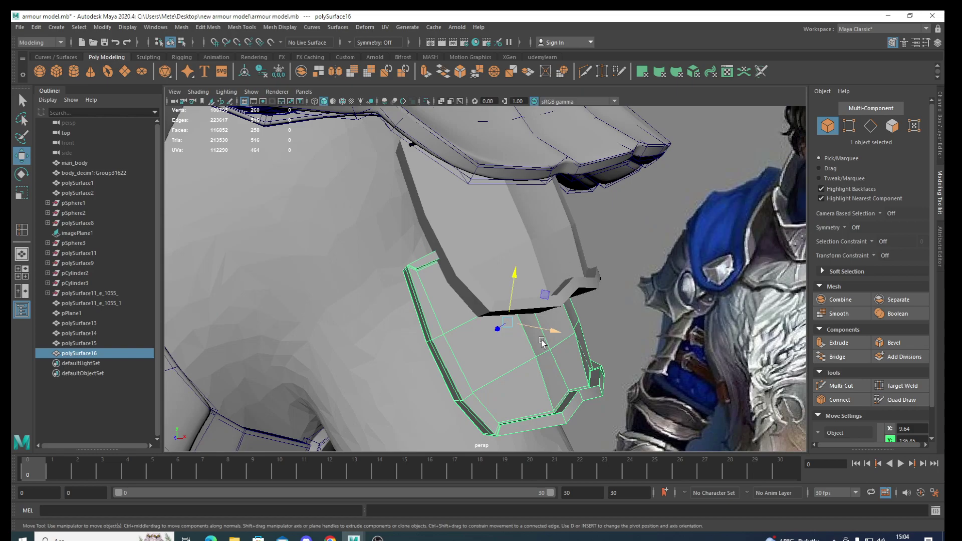
{"action": "middle_click_drag", "start_coordinate": [541, 343], "coordinate": [551, 268], "text": "alt"}
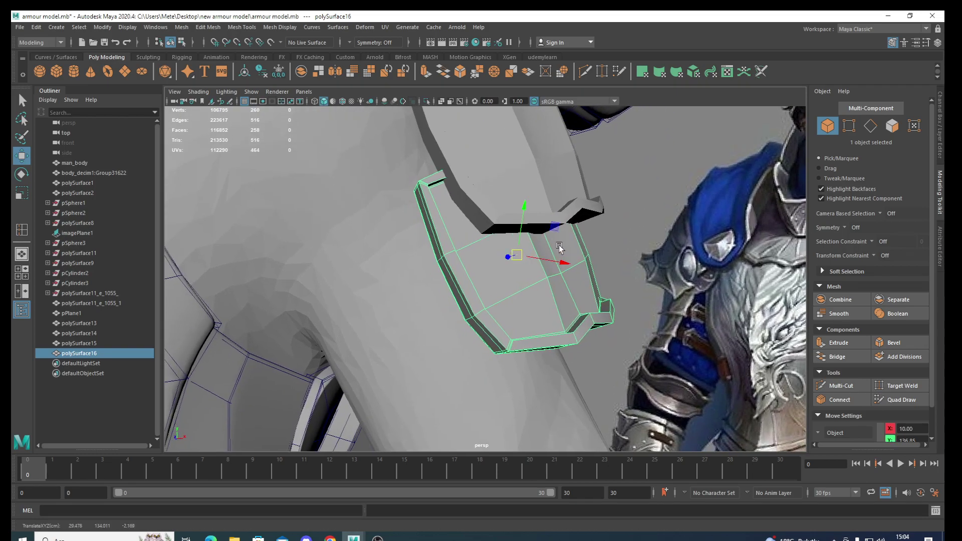
- Tilt polySurface16 to match the arm and lower it slightly into place
{"action": "key", "text": "e"}
{"action": "left_click_drag", "start_coordinate": [566, 247], "coordinate": [567, 240]}
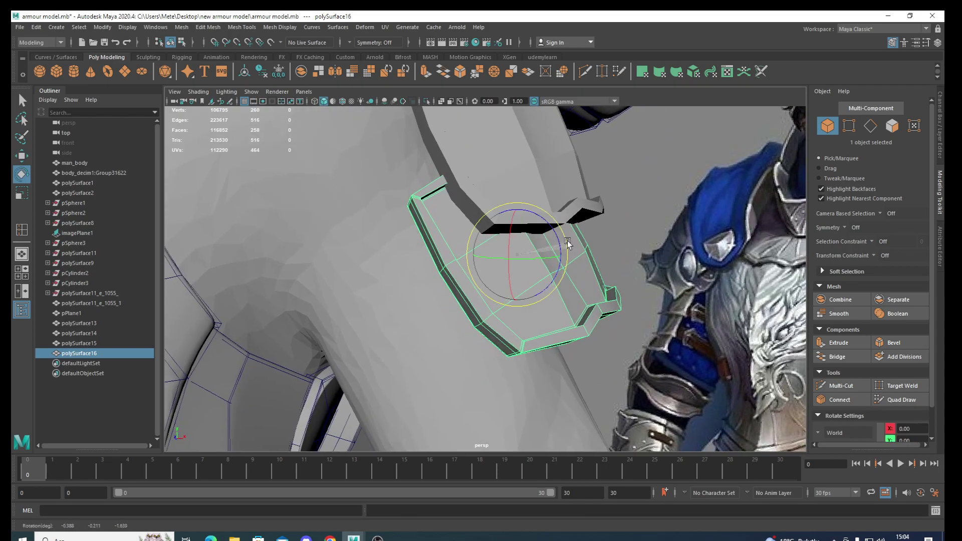
{"action": "key", "text": "w"}
{"action": "left_click_drag", "start_coordinate": [517, 212], "coordinate": [516, 232]}
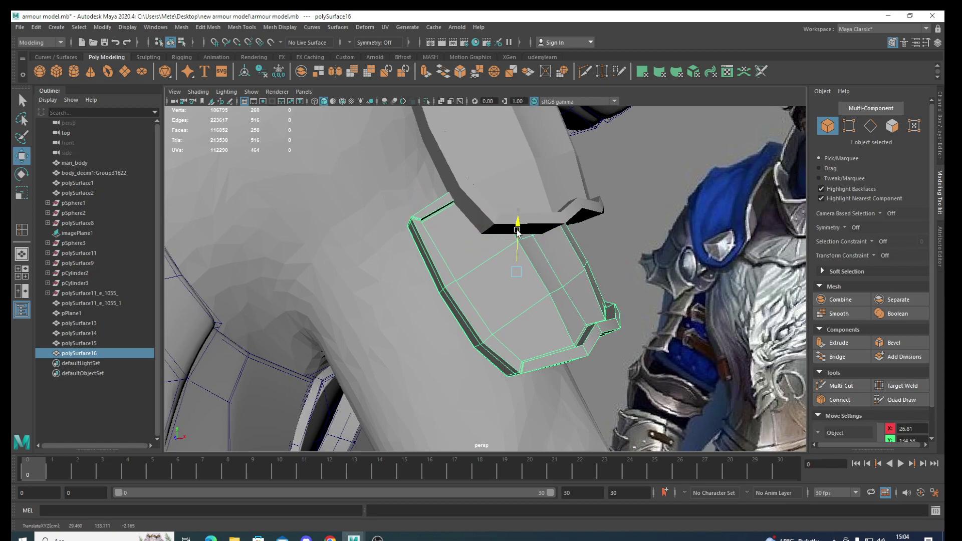
{"action": "left_click_drag", "start_coordinate": [547, 321], "coordinate": [494, 228], "text": "alt"}
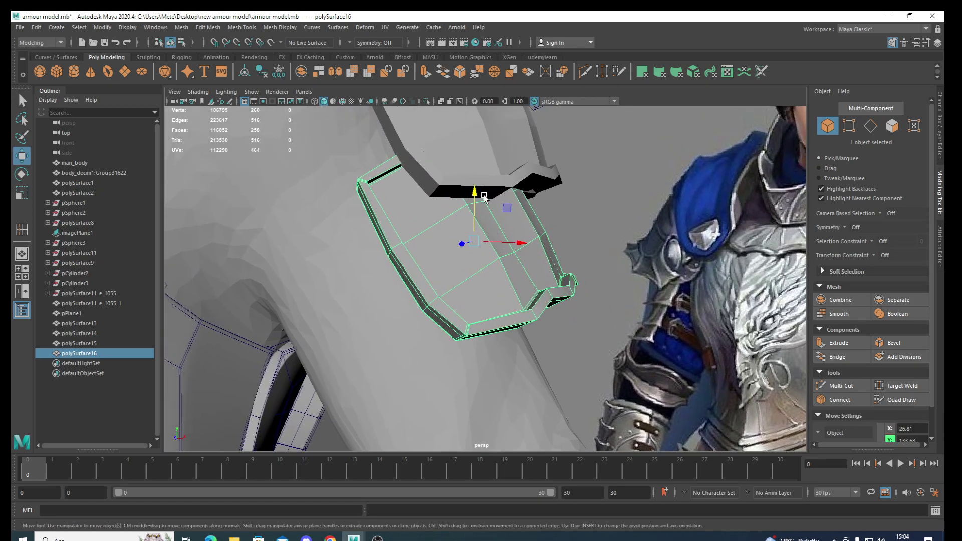
{"action": "left_click_drag", "start_coordinate": [474, 196], "coordinate": [472, 202]}
{"action": "left_click_drag", "start_coordinate": [524, 247], "coordinate": [518, 248]}
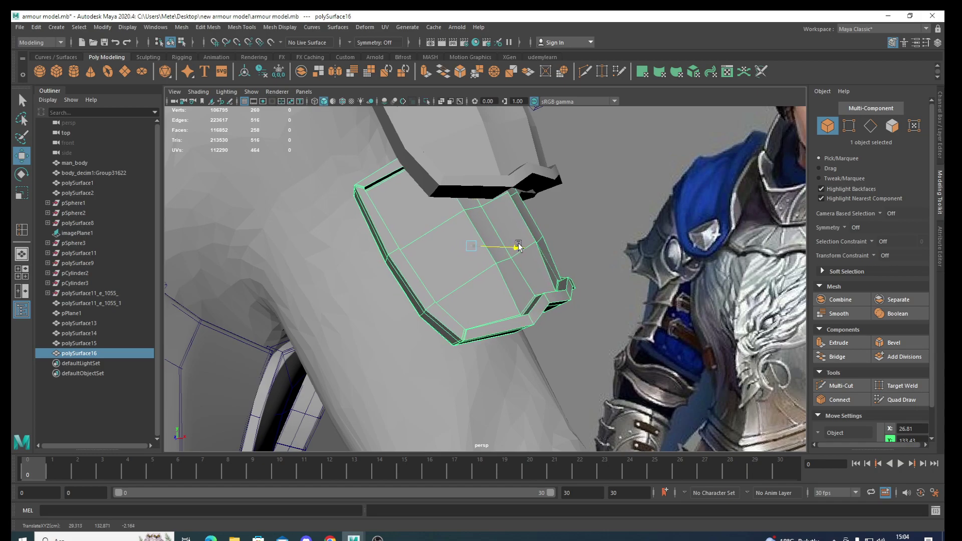
{"action": "middle_click_drag", "start_coordinate": [517, 247], "coordinate": [538, 226], "text": "alt"}
- Duplicate the second plate as polySurface17, move it lower and rotate it along the arm
{"action": "key", "text": "ctrl+d"}
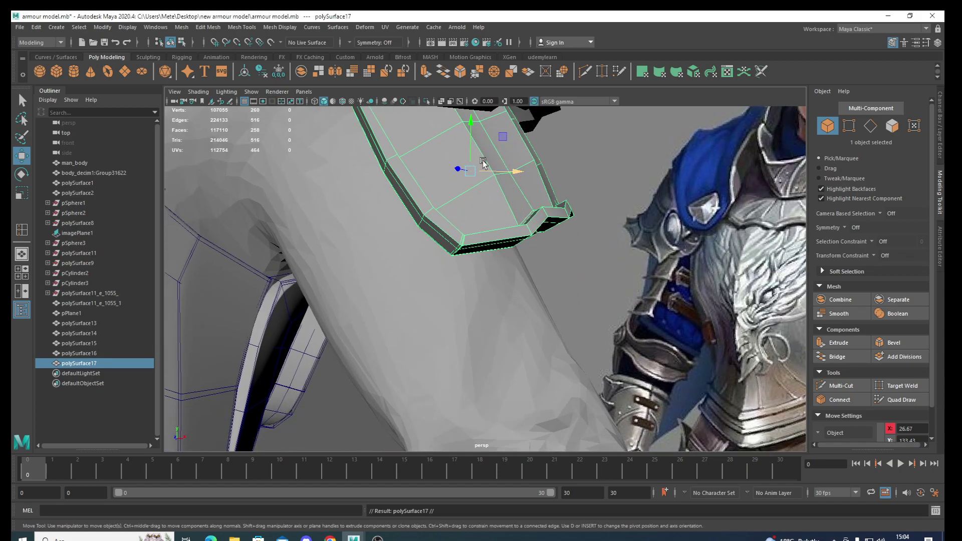
{"action": "left_click_drag", "start_coordinate": [470, 130], "coordinate": [509, 214]}
{"action": "mouse_move", "coordinate": [531, 255]}
{"action": "left_mouse_down"}
{"action": "mouse_move", "coordinate": [540, 267]}
{"action": "mouse_move", "coordinate": [546, 239]}
{"action": "left_mouse_up"}
{"action": "key", "text": "e"}
{"action": "key", "text": "w"}
{"action": "left_click_drag", "start_coordinate": [491, 206], "coordinate": [493, 221]}
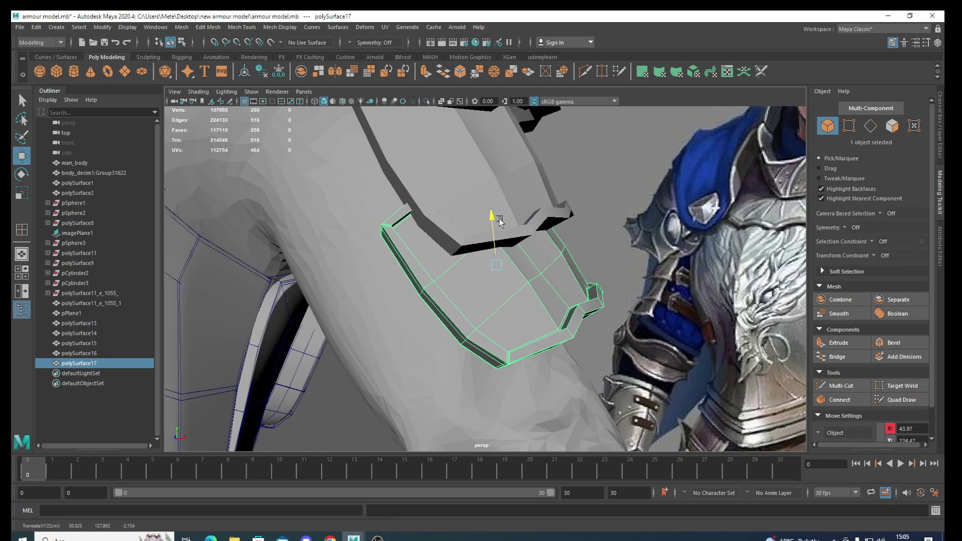
{"action": "mouse_move", "coordinate": [546, 262]}
{"action": "left_mouse_down"}
{"action": "mouse_move", "coordinate": [592, 286]}
{"action": "mouse_move", "coordinate": [429, 379]}
{"action": "left_mouse_up"}
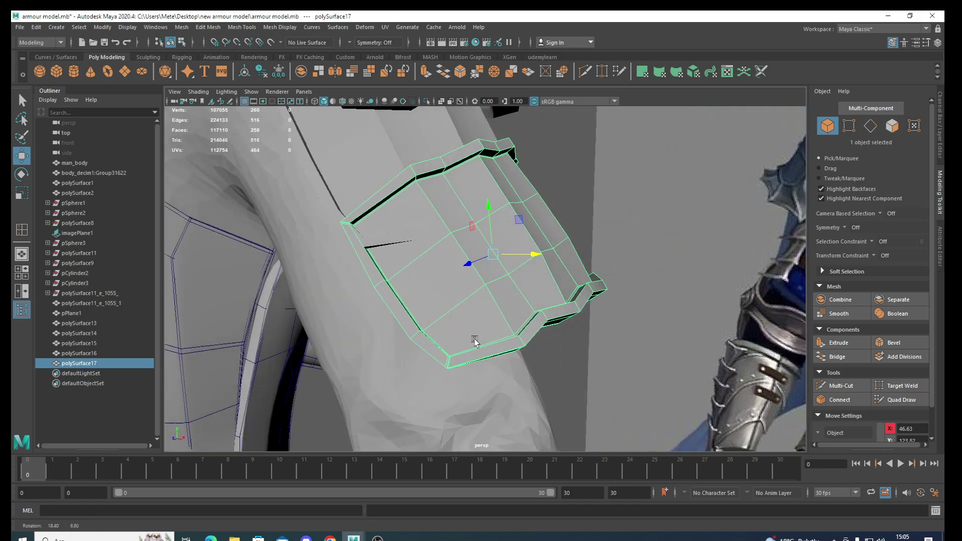
{"action": "key", "text": "e"}
{"action": "key", "text": "r"}
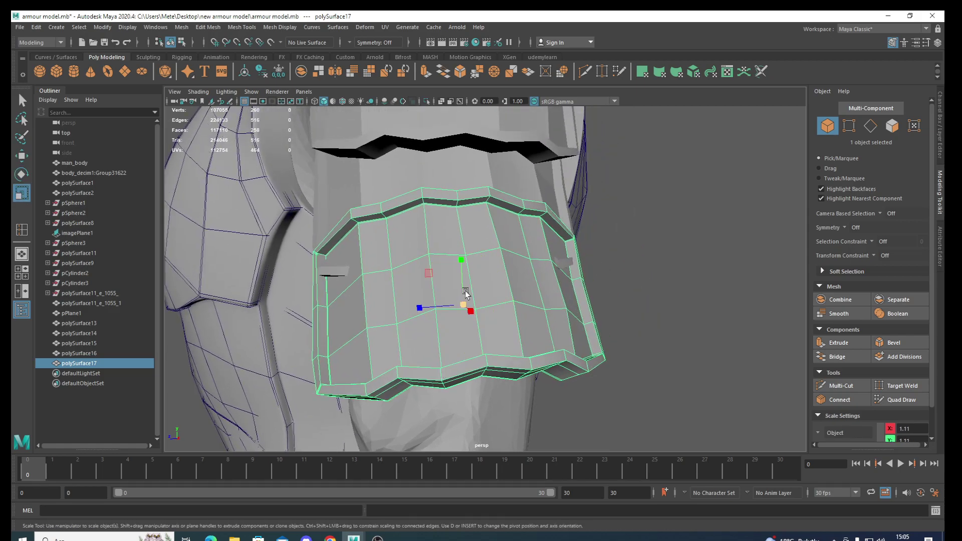
{"action": "key", "text": "e"}
{"action": "mouse_move", "coordinate": [466, 286]}
{"action": "left_mouse_down"}
{"action": "mouse_move", "coordinate": [465, 304]}
{"action": "mouse_move", "coordinate": [394, 382]}
{"action": "left_mouse_up"}
- Shift the middle plate polySurface16 along X
{"action": "mouse_move", "coordinate": [381, 378]}
{"action": "left_mouse_down", "text": "alt"}
{"action": "mouse_move", "coordinate": [606, 204]}
{"action": "mouse_move", "coordinate": [547, 349]}
{"action": "mouse_move", "coordinate": [446, 339]}
{"action": "left_mouse_up", "text": "alt"}
{"action": "left_click", "coordinate": [569, 214]}
{"action": "key", "text": "w"}
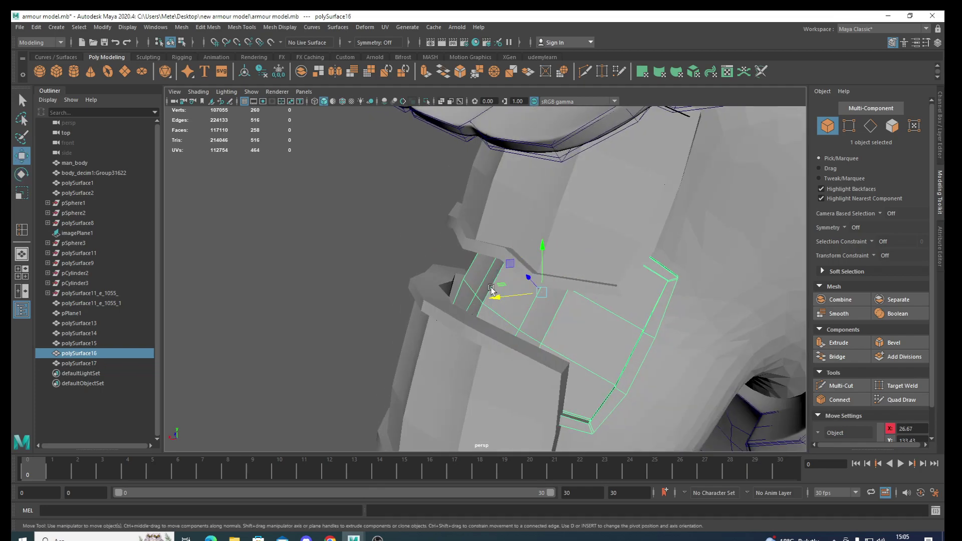
{"action": "mouse_move", "coordinate": [509, 297]}
{"action": "left_mouse_down"}
{"action": "mouse_move", "coordinate": [438, 333]}
{"action": "mouse_move", "coordinate": [481, 343]}
{"action": "mouse_move", "coordinate": [465, 344]}
{"action": "mouse_move", "coordinate": [467, 361]}
{"action": "mouse_move", "coordinate": [543, 354]}
{"action": "mouse_move", "coordinate": [483, 322]}
{"action": "mouse_move", "coordinate": [458, 393]}
{"action": "mouse_move", "coordinate": [483, 247]}
{"action": "mouse_move", "coordinate": [440, 243]}
{"action": "mouse_move", "coordinate": [436, 251]}
{"action": "mouse_move", "coordinate": [496, 294]}
{"action": "left_mouse_up"}
{"action": "key", "text": "e"}
- Tilt the top plate polySurface15 slightly to follow the arm's curve
{"action": "left_click", "coordinate": [534, 268]}
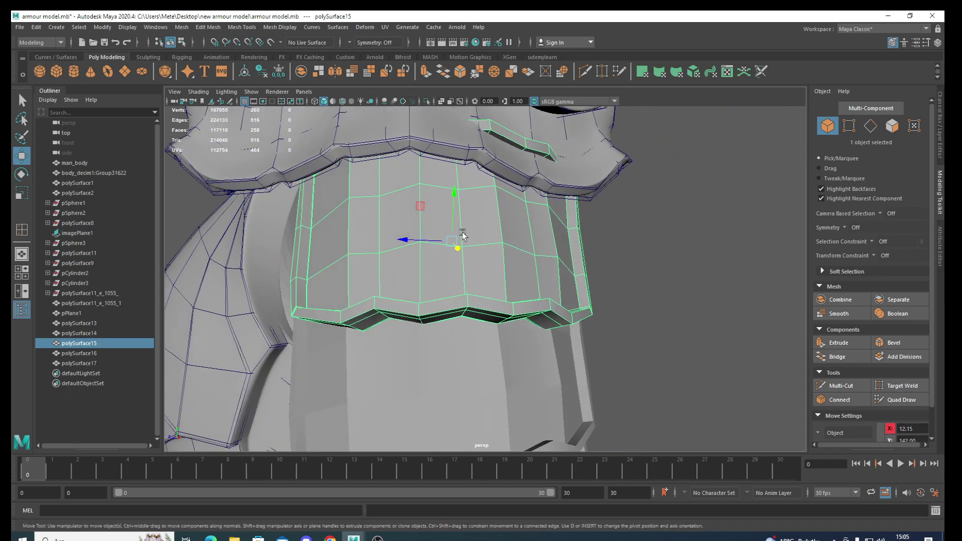
{"action": "key", "text": "e"}
{"action": "mouse_move", "coordinate": [455, 226]}
{"action": "left_mouse_down"}
{"action": "mouse_move", "coordinate": [503, 293]}
{"action": "mouse_move", "coordinate": [489, 323]}
{"action": "mouse_move", "coordinate": [484, 272]}
{"action": "mouse_move", "coordinate": [486, 332]}
{"action": "mouse_move", "coordinate": [473, 306]}
{"action": "mouse_move", "coordinate": [436, 351]}
{"action": "mouse_move", "coordinate": [496, 261]}
{"action": "mouse_move", "coordinate": [481, 280]}
{"action": "mouse_move", "coordinate": [493, 272]}
{"action": "mouse_move", "coordinate": [498, 213]}
{"action": "left_mouse_up"}
{"action": "scroll", "coordinate": [502, 293], "scroll_direction": "up", "scroll_amount": 2}
{"action": "left_click", "coordinate": [485, 271]}
{"action": "left_click", "coordinate": [499, 218]}
{"action": "key", "text": "w"}
- Enlarge the second plate slightly and nudge it in toward the arm
{"action": "key", "text": "e"}
{"action": "key", "text": "w"}
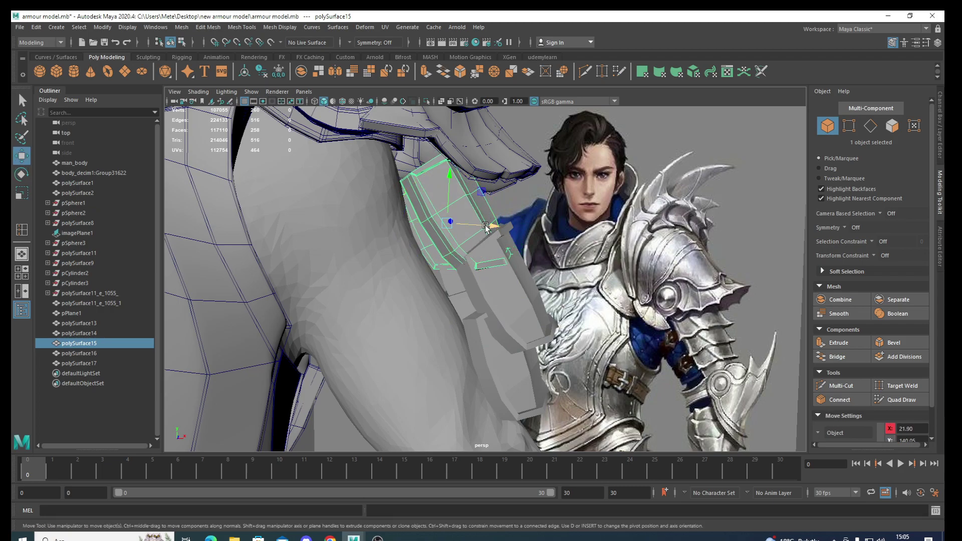
{"action": "left_click", "coordinate": [516, 292]}
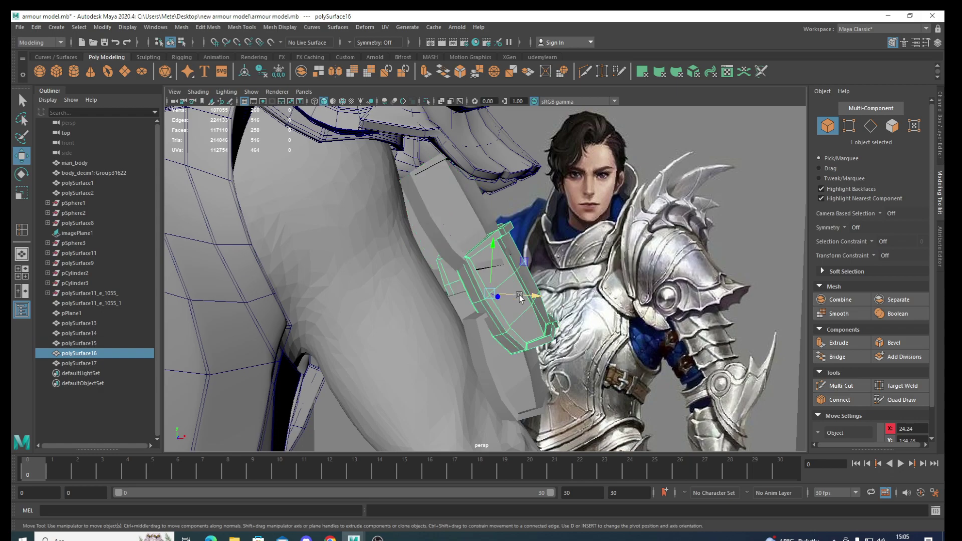
{"action": "left_click_drag", "start_coordinate": [496, 295], "coordinate": [486, 292]}
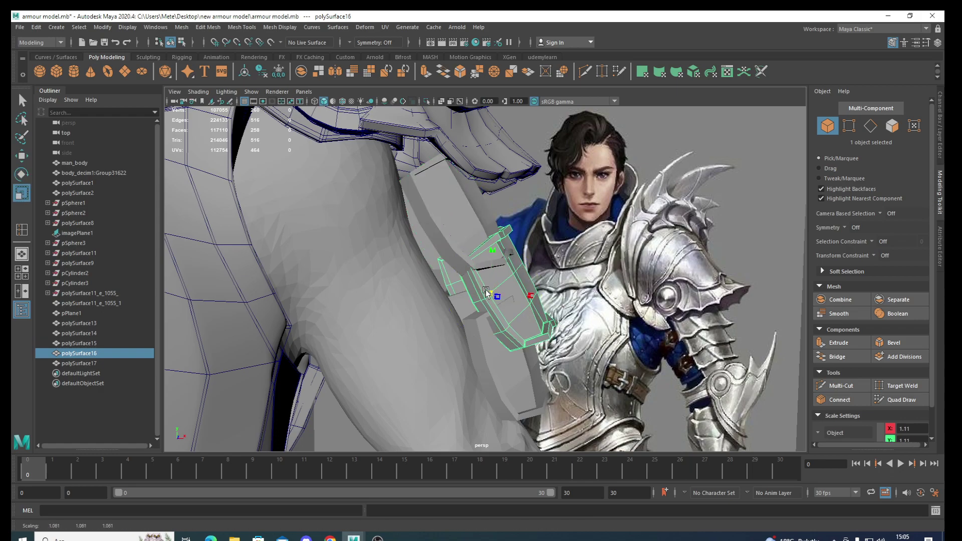
{"action": "left_click_drag", "start_coordinate": [502, 331], "coordinate": [521, 296], "text": "alt"}
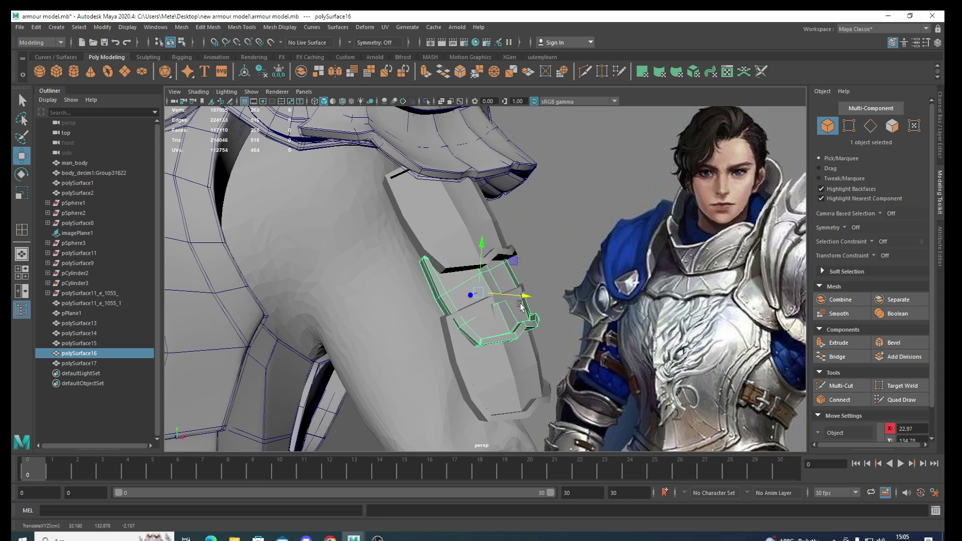
{"action": "key", "text": "e"}
{"action": "mouse_move", "coordinate": [529, 300]}
{"action": "left_mouse_down", "text": "alt"}
{"action": "mouse_move", "coordinate": [478, 322]}
{"action": "mouse_move", "coordinate": [527, 297]}
{"action": "mouse_move", "coordinate": [515, 299]}
{"action": "left_mouse_up", "text": "alt"}
{"action": "key", "text": "w"}
{"action": "mouse_move", "coordinate": [515, 299]}
{"action": "left_mouse_down", "text": "alt"}
{"action": "mouse_move", "coordinate": [442, 217]}
{"action": "mouse_move", "coordinate": [468, 229]}
{"action": "left_mouse_up", "text": "alt"}
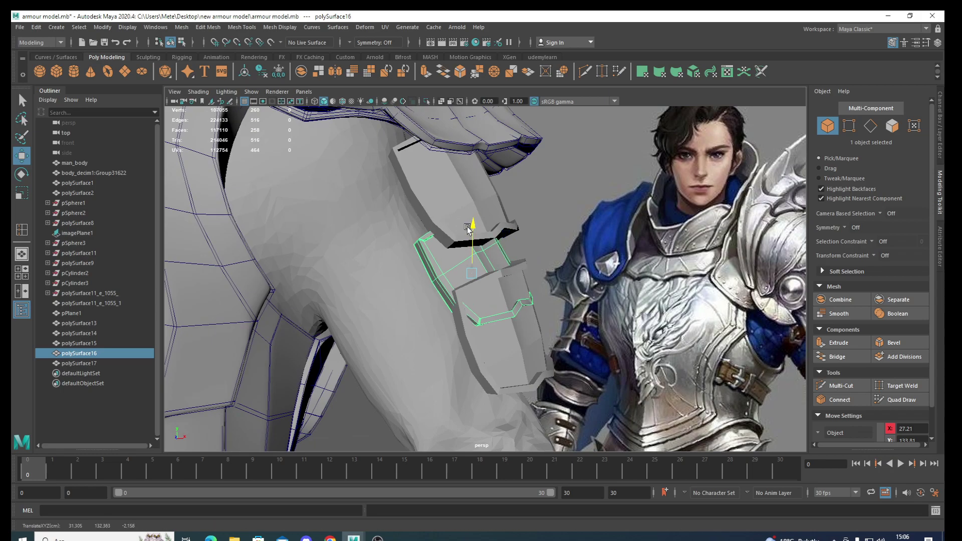
- Move the lowest plate down the arm and tilt it to follow the arm
{"action": "left_click", "coordinate": [517, 327]}
{"action": "mouse_move", "coordinate": [517, 326]}
{"action": "left_mouse_down", "text": "alt"}
{"action": "mouse_move", "coordinate": [486, 328]}
{"action": "mouse_move", "coordinate": [495, 323]}
{"action": "left_mouse_up", "text": "alt"}
{"action": "key", "text": "e"}
{"action": "key", "text": "r"}
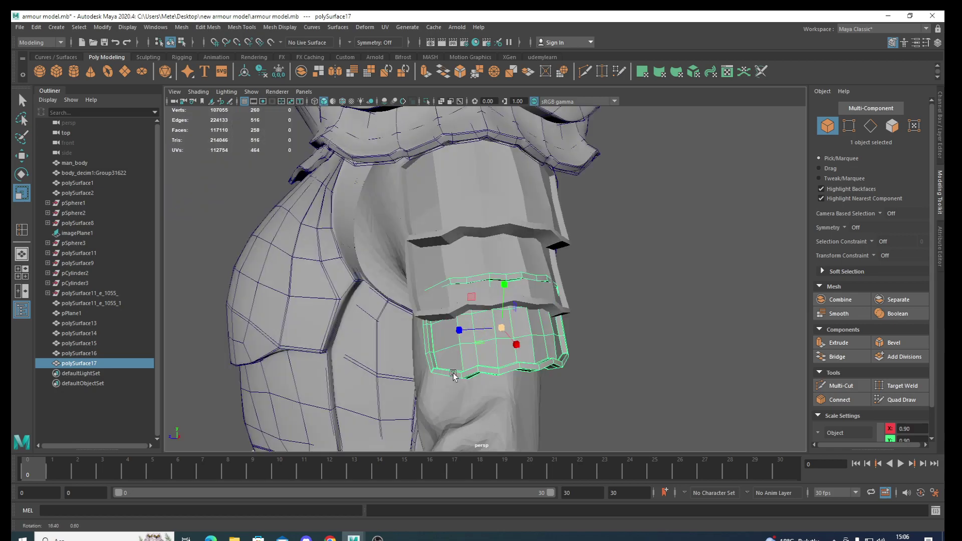
{"action": "key", "text": "w"}
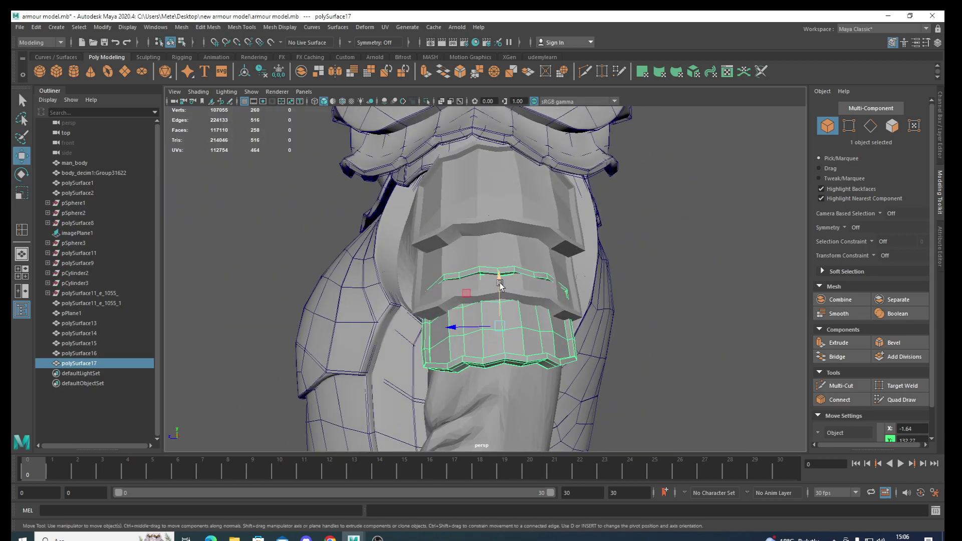
{"action": "left_click_drag", "start_coordinate": [500, 285], "coordinate": [499, 293]}
{"action": "left_click_drag", "start_coordinate": [483, 334], "coordinate": [526, 349], "text": "alt"}
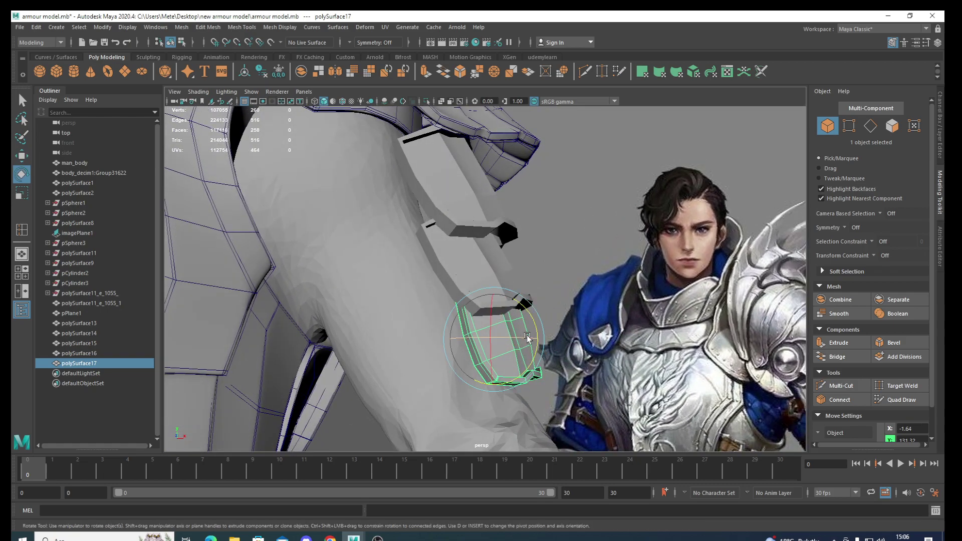
{"action": "left_click_drag", "start_coordinate": [543, 331], "coordinate": [543, 325]}
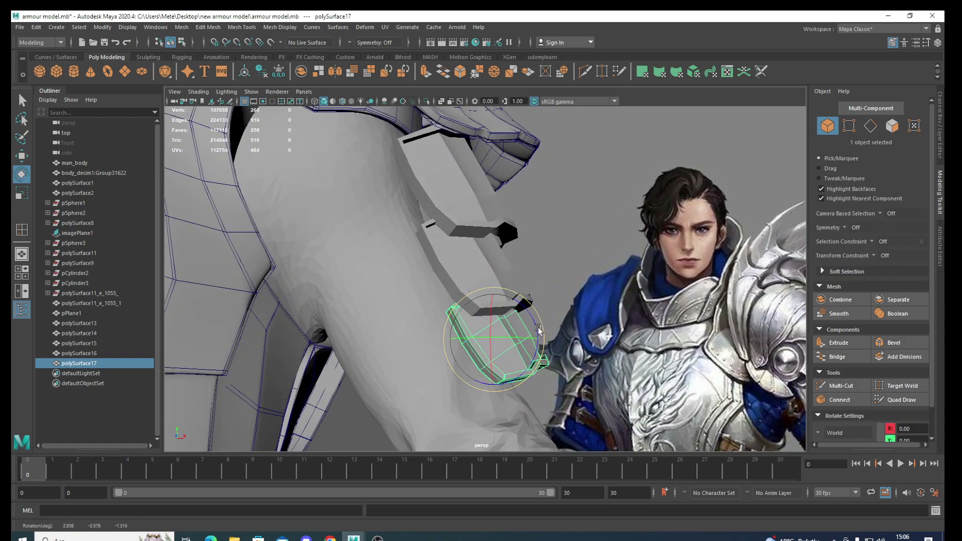
{"action": "key", "text": "w"}
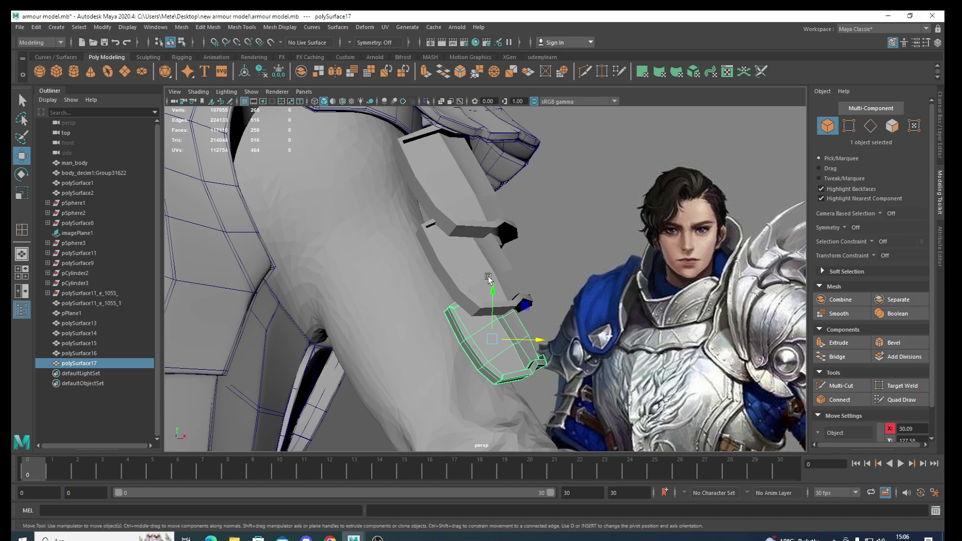
- Raise the top plate toward the pauldron, checking it against the reference knight
{"action": "left_click", "coordinate": [488, 276]}
{"action": "mouse_move", "coordinate": [488, 276]}
{"action": "left_mouse_down", "text": "alt"}
{"action": "mouse_move", "coordinate": [528, 316]}
{"action": "mouse_move", "coordinate": [504, 275]}
{"action": "left_mouse_up", "text": "alt"}
{"action": "left_click", "coordinate": [503, 273]}
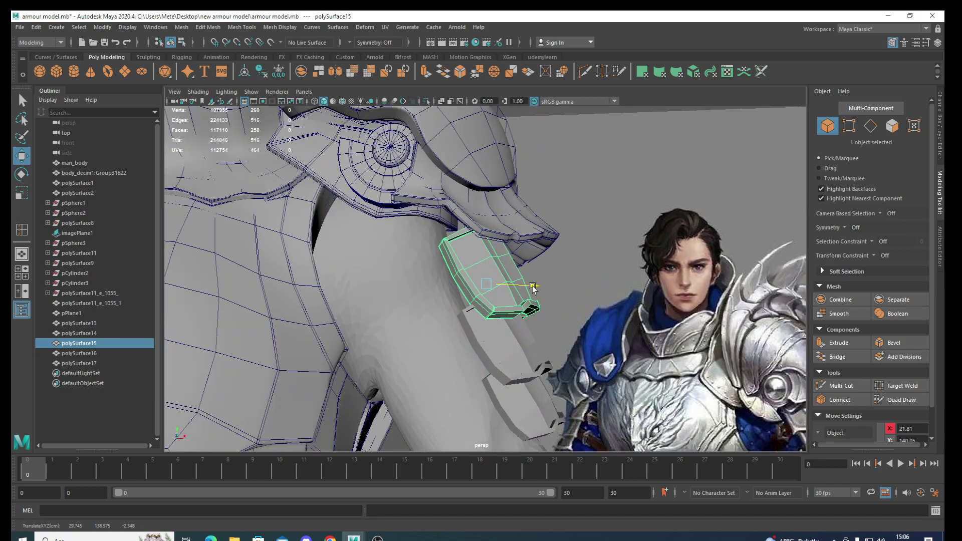
{"action": "key", "text": "e"}
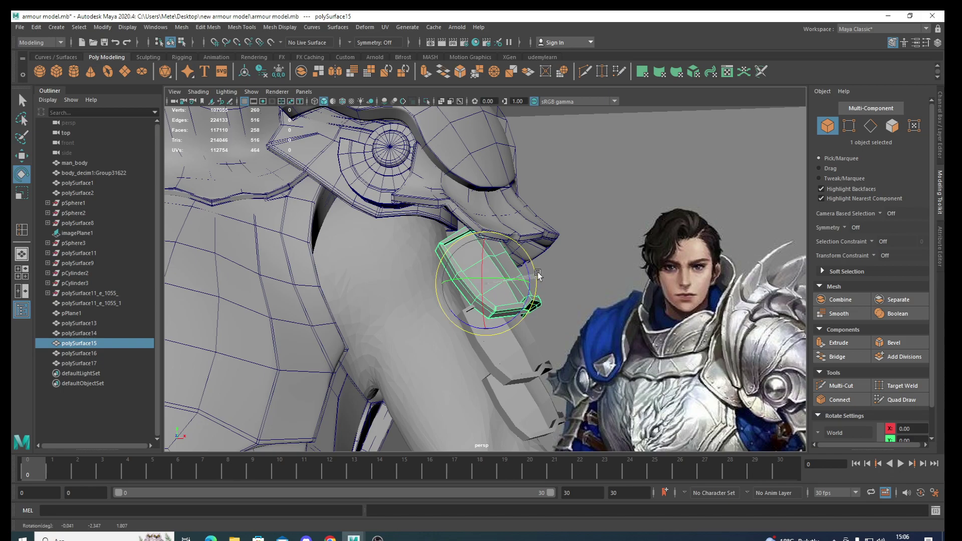
{"action": "left_click_drag", "start_coordinate": [536, 279], "coordinate": [486, 275], "text": "alt"}
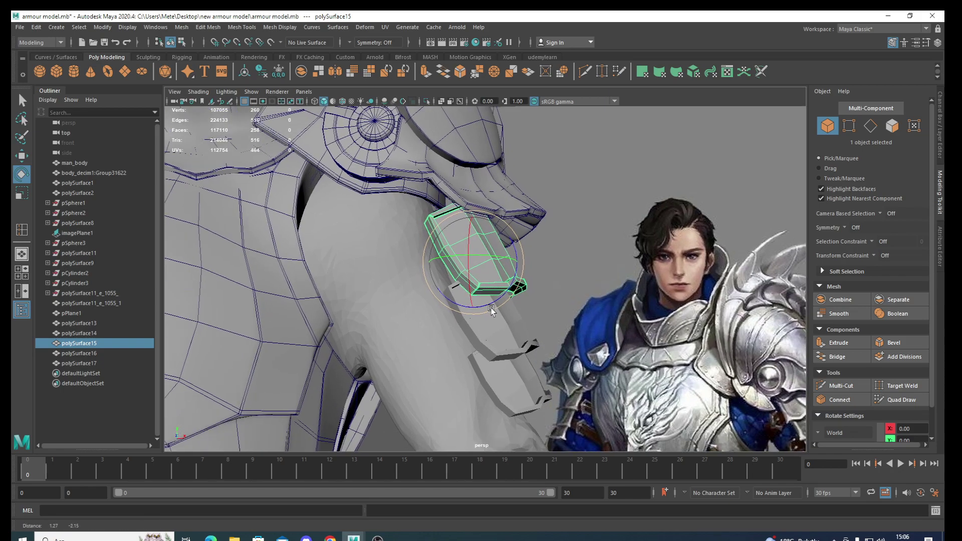
{"action": "key", "text": "r"}
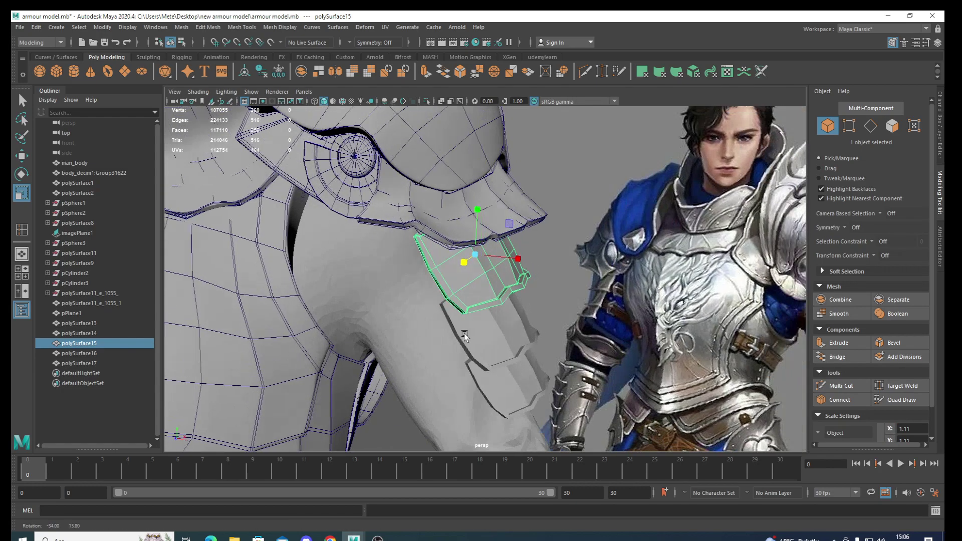
{"action": "mouse_move", "coordinate": [443, 258]}
{"action": "left_mouse_down", "text": "alt"}
{"action": "mouse_move", "coordinate": [379, 280]}
{"action": "mouse_move", "coordinate": [483, 335]}
{"action": "left_mouse_up", "text": "alt"}
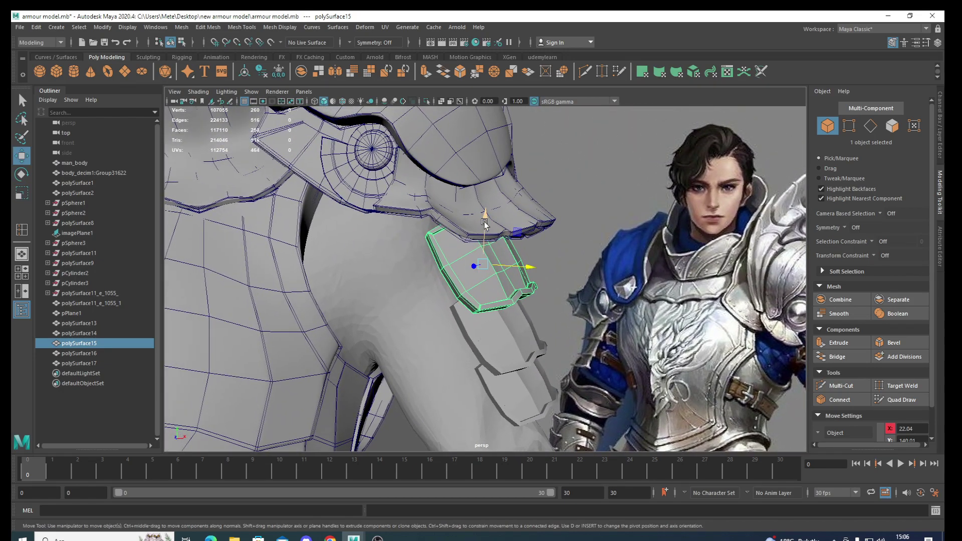
{"action": "left_click_drag", "start_coordinate": [485, 224], "coordinate": [484, 222]}
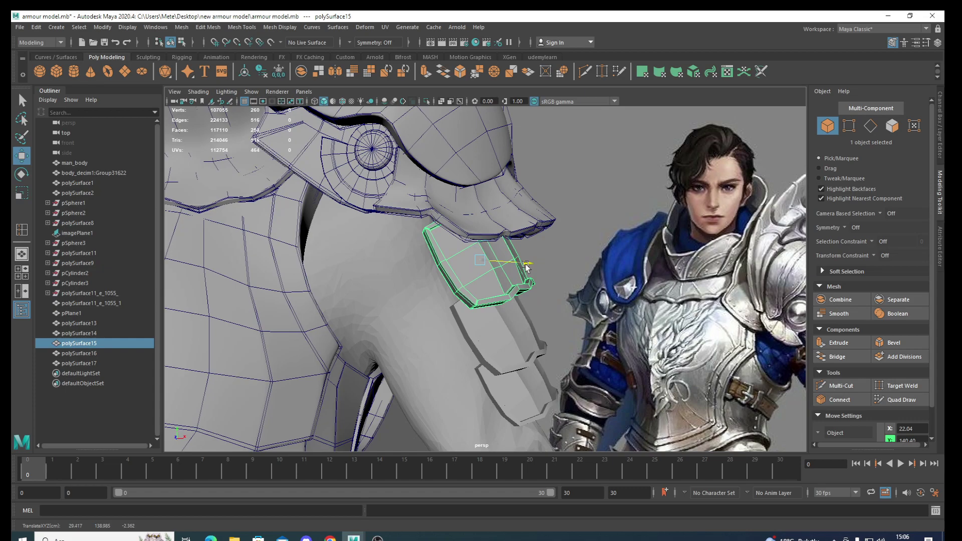
{"action": "left_click_drag", "start_coordinate": [500, 334], "coordinate": [514, 285], "text": "alt"}
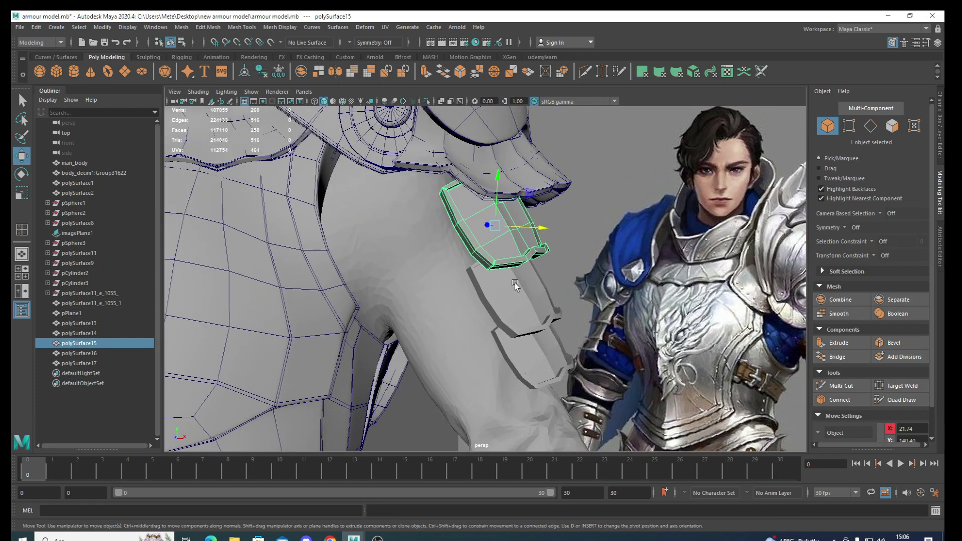
- Preview the plates smoothed and orbit close to inspect the three-plate stack
{"action": "left_click", "coordinate": [524, 300]}
{"action": "key", "text": "2"}
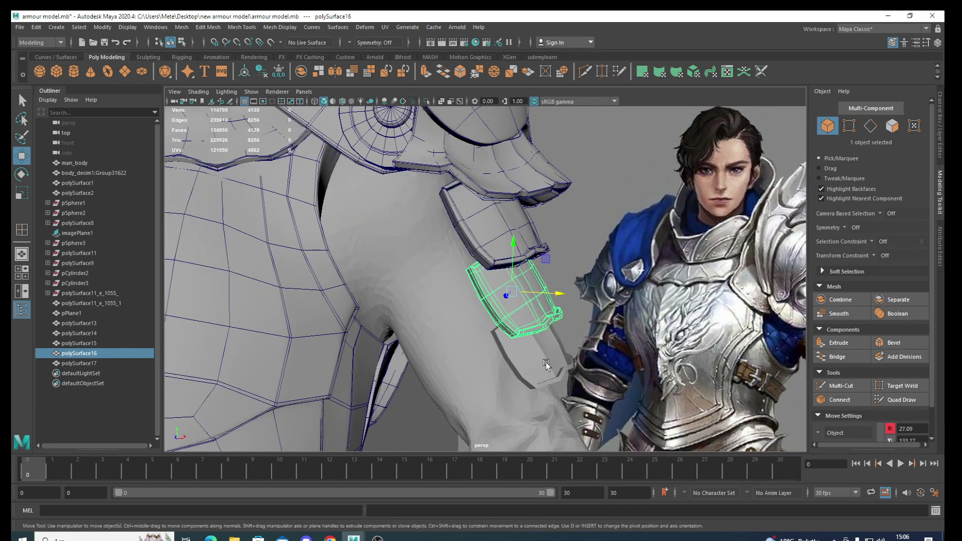
{"action": "left_click", "coordinate": [545, 362]}
{"action": "mouse_move", "coordinate": [546, 362]}
{"action": "left_mouse_down", "text": "alt"}
{"action": "mouse_move", "coordinate": [479, 301]}
{"action": "mouse_move", "coordinate": [472, 345]}
{"action": "mouse_move", "coordinate": [253, 352]}
{"action": "mouse_move", "coordinate": [477, 354]}
{"action": "left_mouse_up", "text": "alt"}
{"action": "right_click_drag", "start_coordinate": [445, 336], "coordinate": [486, 354], "text": "alt"}
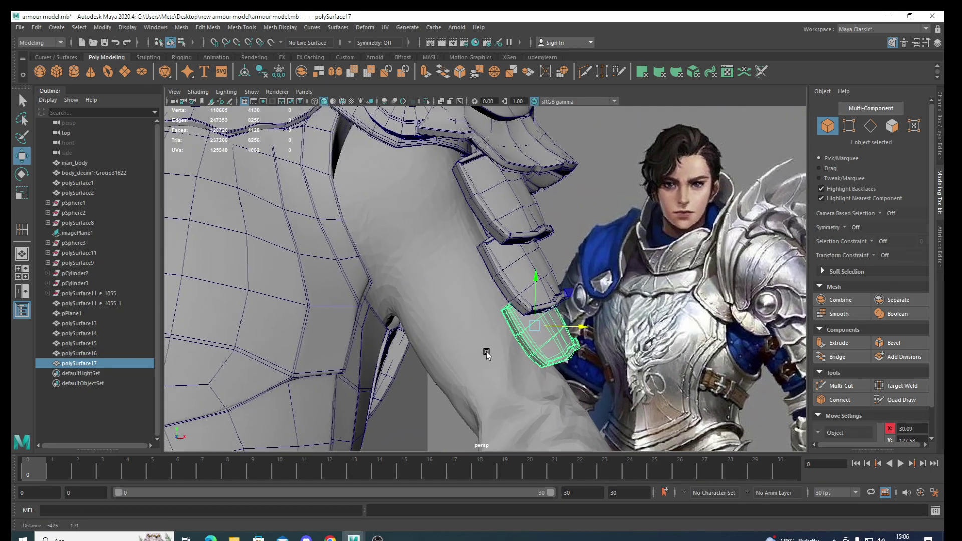
{"action": "mouse_move", "coordinate": [486, 354]}
{"action": "left_mouse_down", "text": "alt"}
{"action": "mouse_move", "coordinate": [491, 329]}
{"action": "mouse_move", "coordinate": [409, 243]}
{"action": "mouse_move", "coordinate": [449, 305]}
{"action": "mouse_move", "coordinate": [440, 270]}
{"action": "left_mouse_up", "text": "alt"}
{"action": "mouse_move", "coordinate": [458, 272]}
{"action": "right_mouse_down", "text": "alt"}
{"action": "mouse_move", "coordinate": [474, 370]}
{"action": "mouse_move", "coordinate": [615, 303]}
{"action": "right_mouse_up", "text": "alt"}
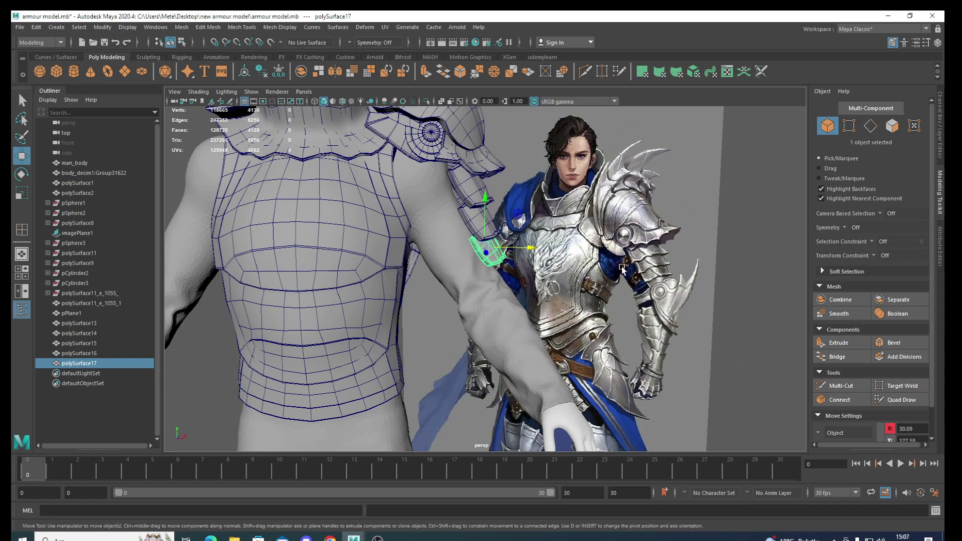
{"action": "left_click_drag", "start_coordinate": [616, 274], "coordinate": [515, 291], "text": "alt"}
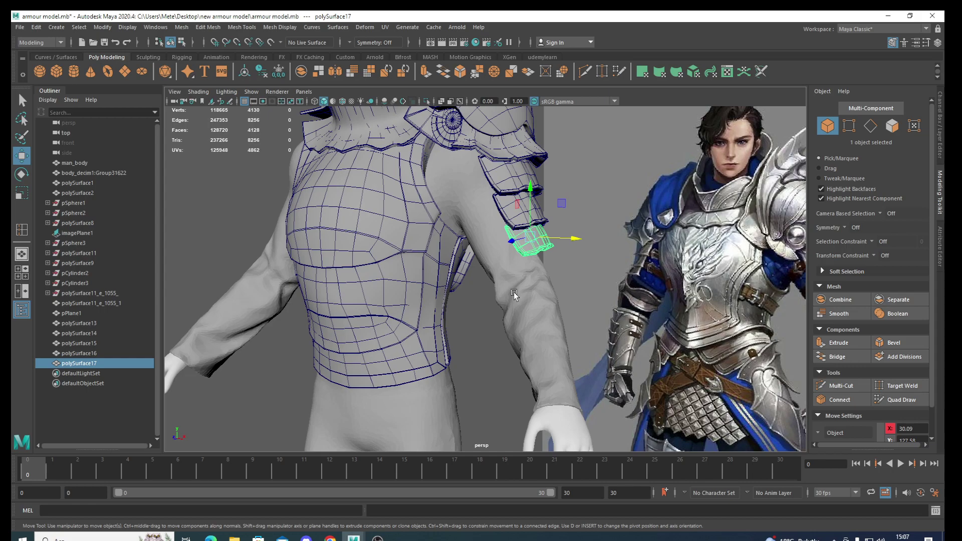
{"action": "middle_click_drag", "start_coordinate": [513, 292], "coordinate": [456, 295], "text": "alt"}
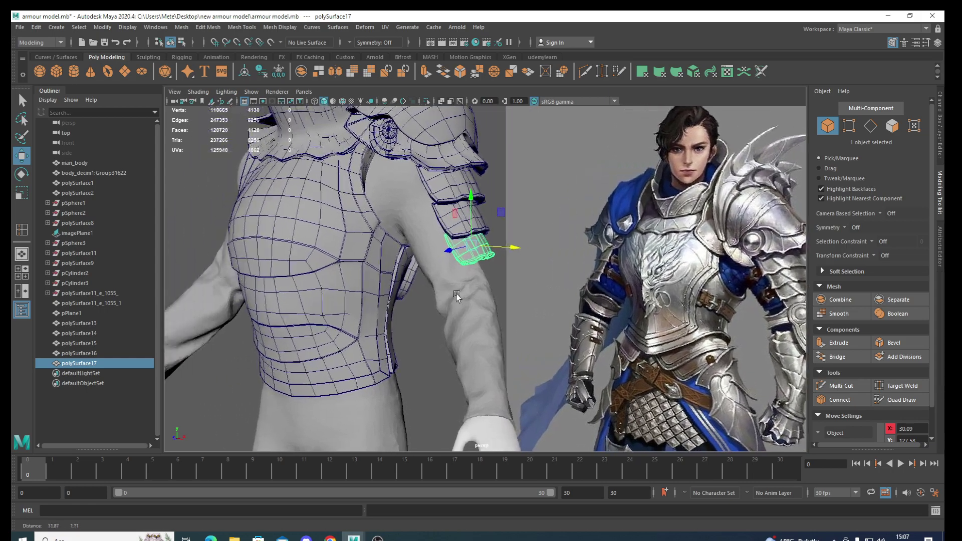
{"action": "mouse_move", "coordinate": [456, 295]}
{"action": "left_mouse_down", "text": "alt"}
{"action": "mouse_move", "coordinate": [522, 306]}
{"action": "mouse_move", "coordinate": [610, 298]}
{"action": "left_mouse_up", "text": "alt"}
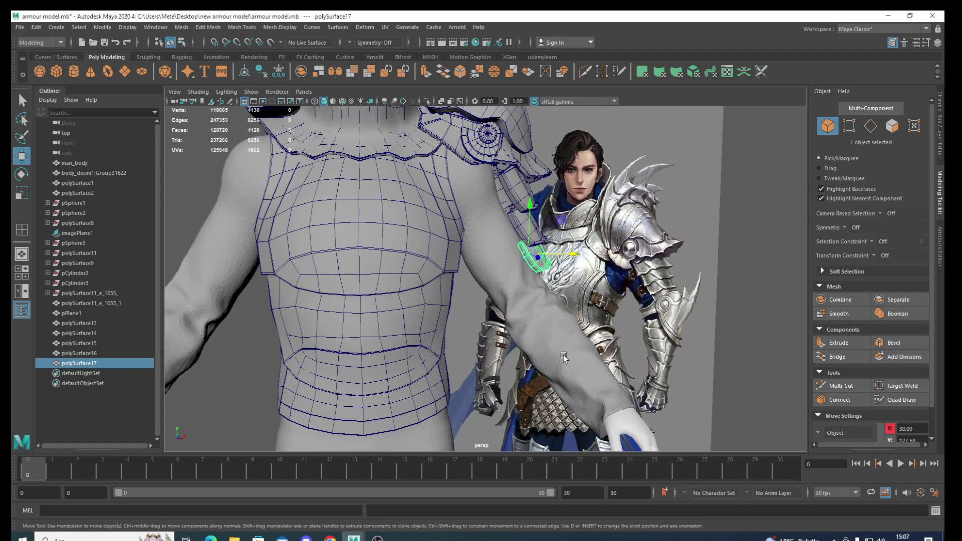
{"action": "left_click_drag", "start_coordinate": [564, 355], "coordinate": [632, 319], "text": "alt"}
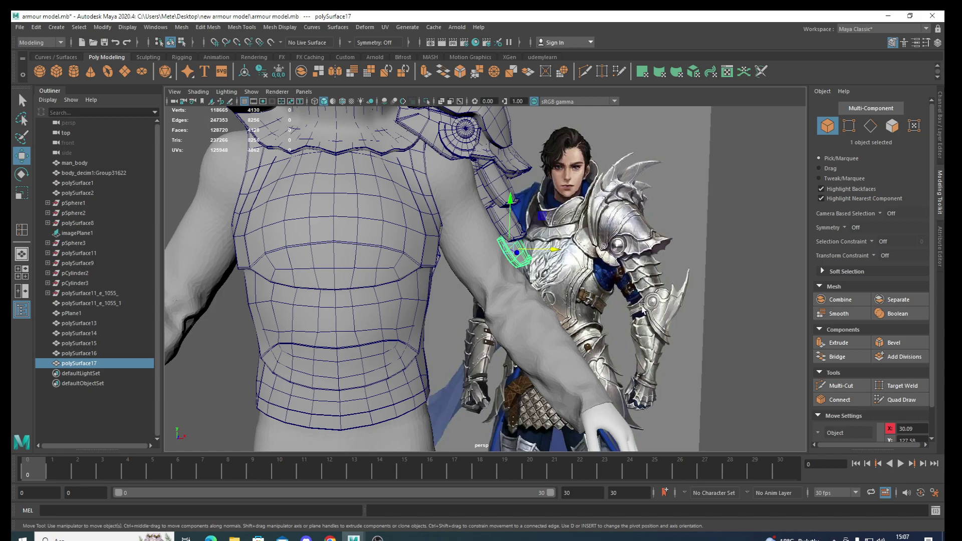
{"action": "mouse_move", "coordinate": [559, 344]}
{"action": "left_mouse_down", "text": "alt"}
{"action": "mouse_move", "coordinate": [543, 341]}
{"action": "mouse_move", "coordinate": [549, 284]}
{"action": "left_mouse_up", "text": "alt"}
{"action": "middle_click_drag", "start_coordinate": [549, 285], "coordinate": [564, 330], "text": "alt"}
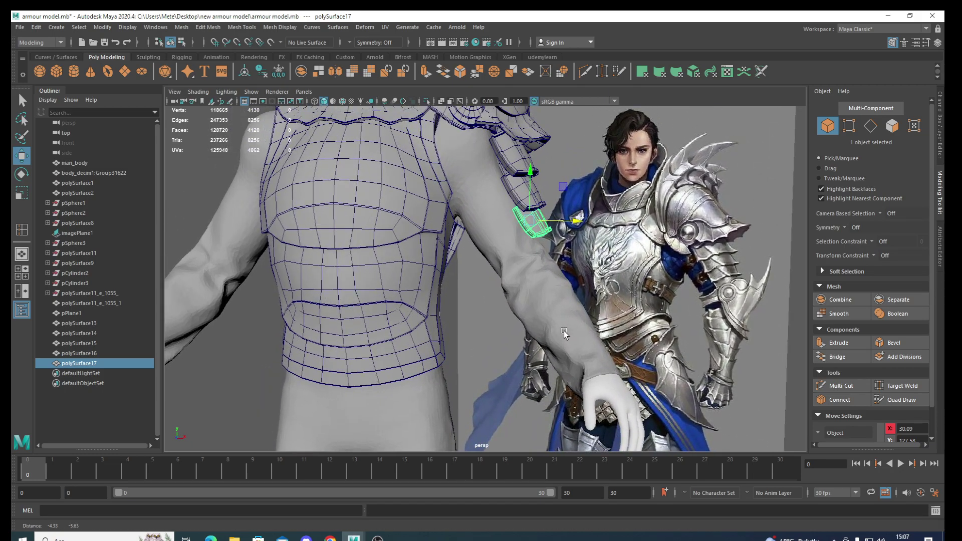
{"action": "mouse_move", "coordinate": [564, 330]}
{"action": "left_mouse_down", "text": "alt"}
{"action": "mouse_move", "coordinate": [574, 353]}
{"action": "mouse_move", "coordinate": [548, 323]}
{"action": "mouse_move", "coordinate": [441, 323]}
{"action": "mouse_move", "coordinate": [573, 323]}
{"action": "mouse_move", "coordinate": [600, 356]}
{"action": "mouse_move", "coordinate": [734, 344]}
{"action": "mouse_move", "coordinate": [561, 344]}
{"action": "mouse_move", "coordinate": [370, 315]}
{"action": "mouse_move", "coordinate": [497, 319]}
{"action": "mouse_move", "coordinate": [467, 319]}
{"action": "mouse_move", "coordinate": [490, 311]}
{"action": "left_mouse_up", "text": "alt"}
{"action": "scroll", "coordinate": [561, 345], "scroll_direction": "down", "scroll_amount": 3}
{"action": "mouse_move", "coordinate": [491, 311]}
{"action": "middle_mouse_down", "text": "alt"}
{"action": "mouse_move", "coordinate": [501, 286]}
{"action": "mouse_move", "coordinate": [507, 293]}
{"action": "middle_mouse_up", "text": "alt"}
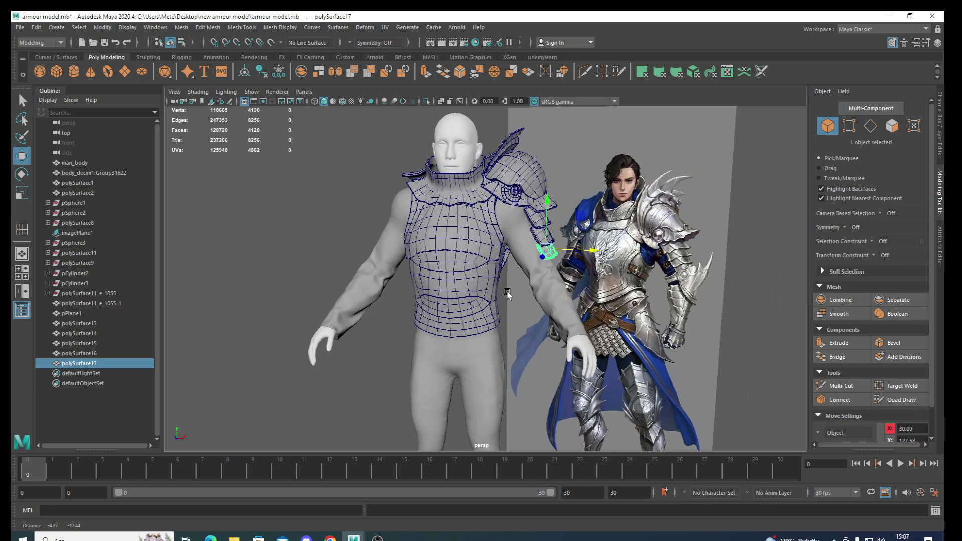
{"action": "mouse_move", "coordinate": [507, 293]}
{"action": "left_mouse_down", "text": "alt"}
{"action": "mouse_move", "coordinate": [478, 299]}
{"action": "mouse_move", "coordinate": [612, 303]}
{"action": "mouse_move", "coordinate": [472, 302]}
{"action": "mouse_move", "coordinate": [521, 303]}
{"action": "left_mouse_up", "text": "alt"}
{"action": "right_click_drag", "start_coordinate": [521, 303], "coordinate": [536, 304], "text": "alt"}
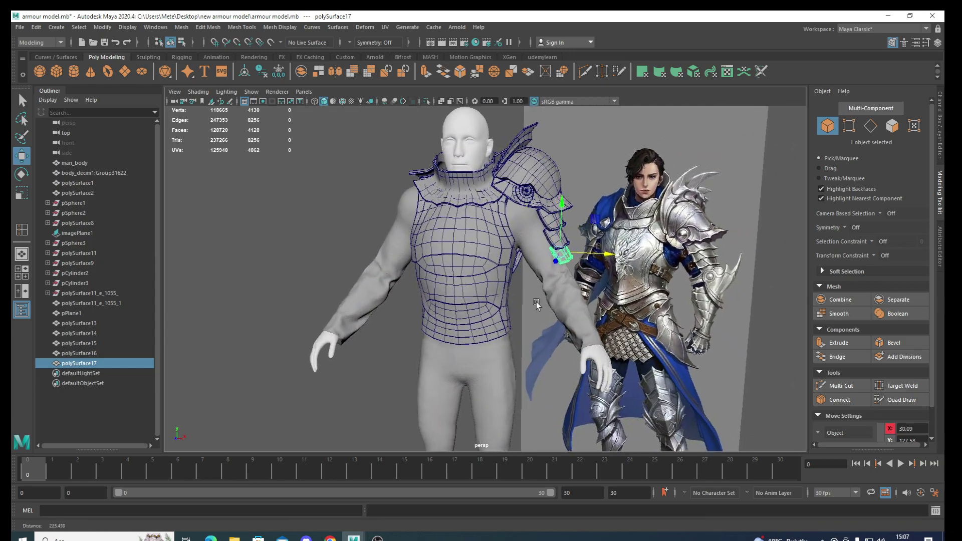
{"action": "mouse_move", "coordinate": [535, 304]}
{"action": "left_mouse_down", "text": "alt"}
{"action": "mouse_move", "coordinate": [486, 313]}
{"action": "mouse_move", "coordinate": [624, 314]}
{"action": "mouse_move", "coordinate": [563, 315]}
{"action": "mouse_move", "coordinate": [522, 347]}
{"action": "mouse_move", "coordinate": [497, 349]}
{"action": "mouse_move", "coordinate": [517, 345]}
{"action": "left_mouse_up", "text": "alt"}
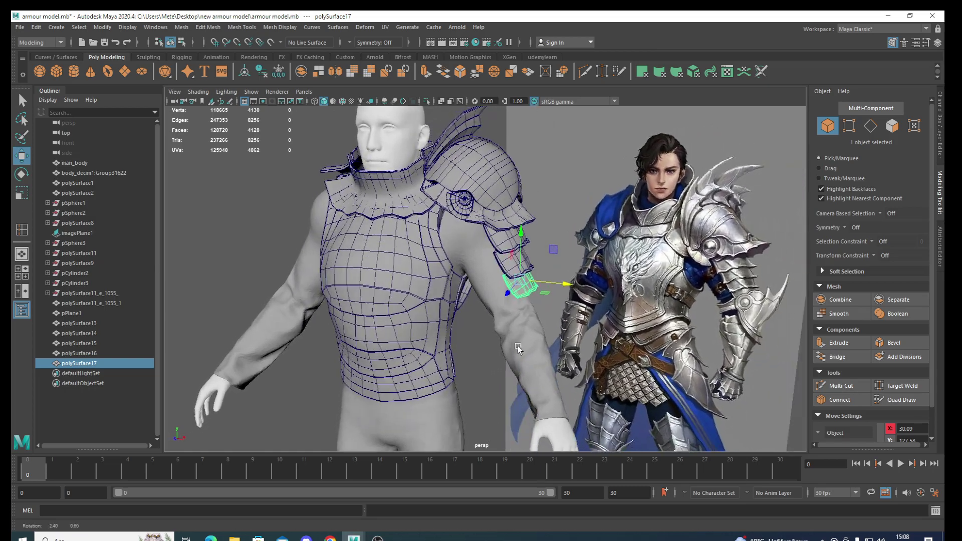
{"action": "mouse_move", "coordinate": [518, 346]}
{"action": "right_mouse_down", "text": "alt"}
{"action": "mouse_move", "coordinate": [539, 343]}
{"action": "mouse_move", "coordinate": [546, 373]}
{"action": "mouse_move", "coordinate": [501, 361]}
{"action": "right_mouse_up", "text": "alt"}
{"action": "mouse_move", "coordinate": [501, 361]}
{"action": "left_mouse_down", "text": "alt"}
{"action": "mouse_move", "coordinate": [444, 349]}
{"action": "mouse_move", "coordinate": [504, 347]}
{"action": "mouse_move", "coordinate": [476, 350]}
{"action": "left_mouse_up", "text": "alt"}
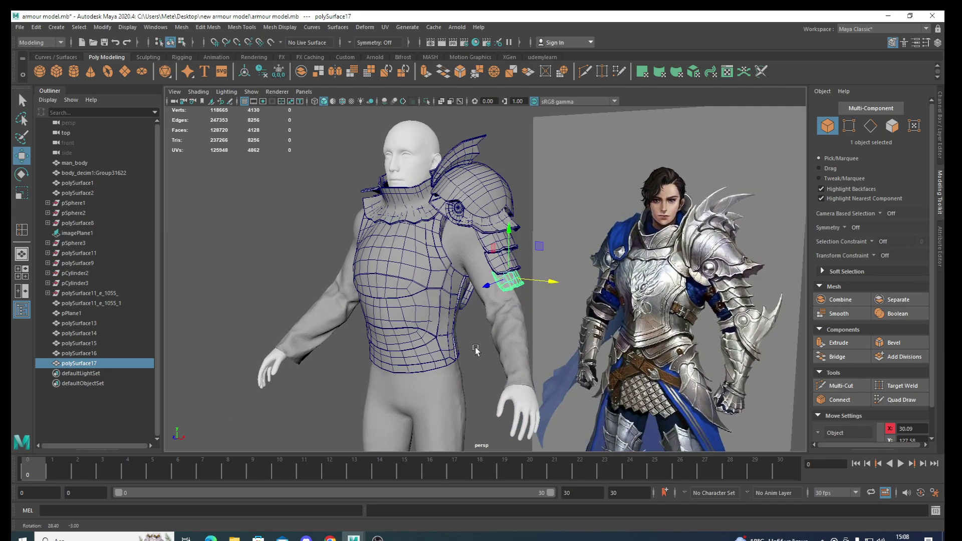